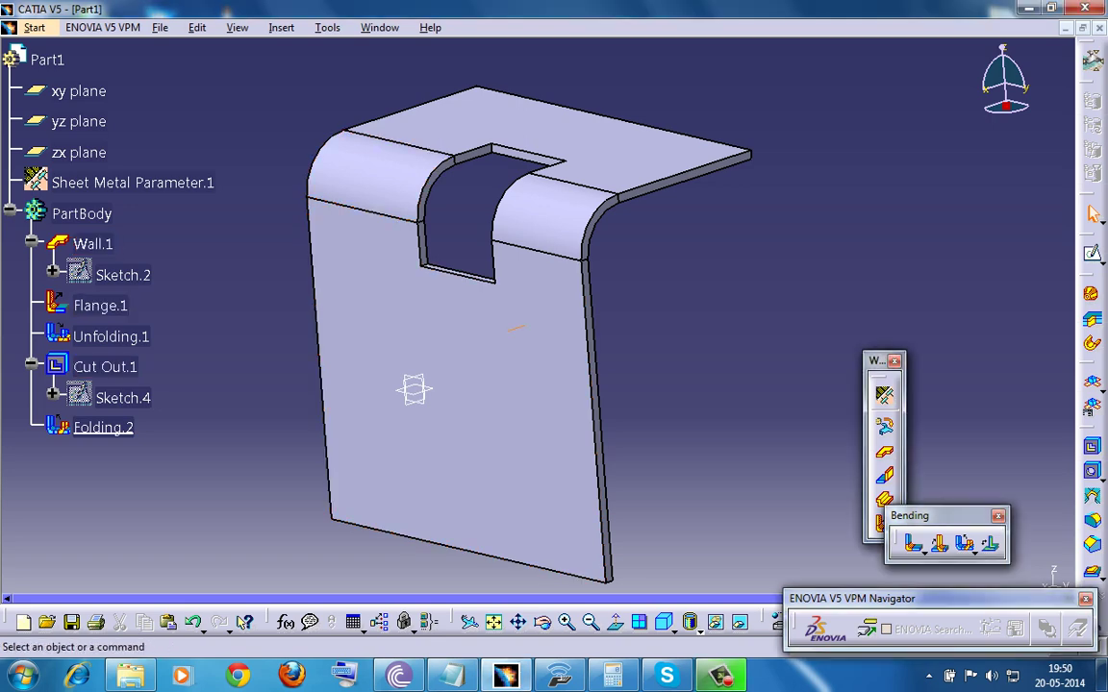
middle_click_drag(503, 336, 606, 332)
middle_click_drag(510, 330, 675, 500)
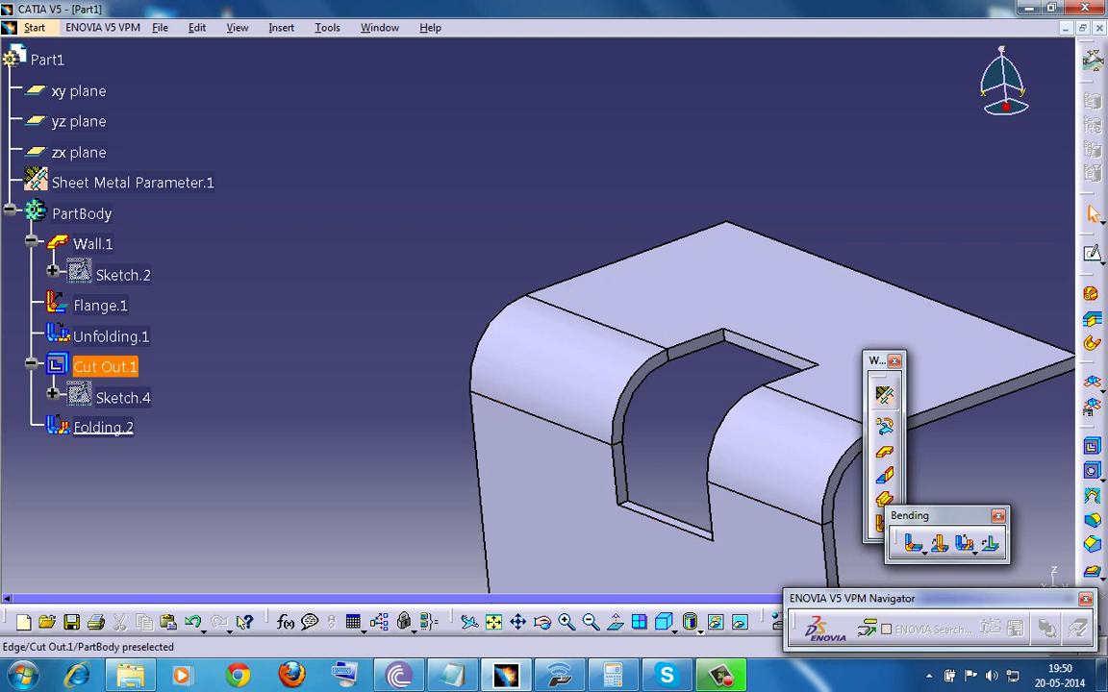
middle_click_drag(745, 259, 744, 327)
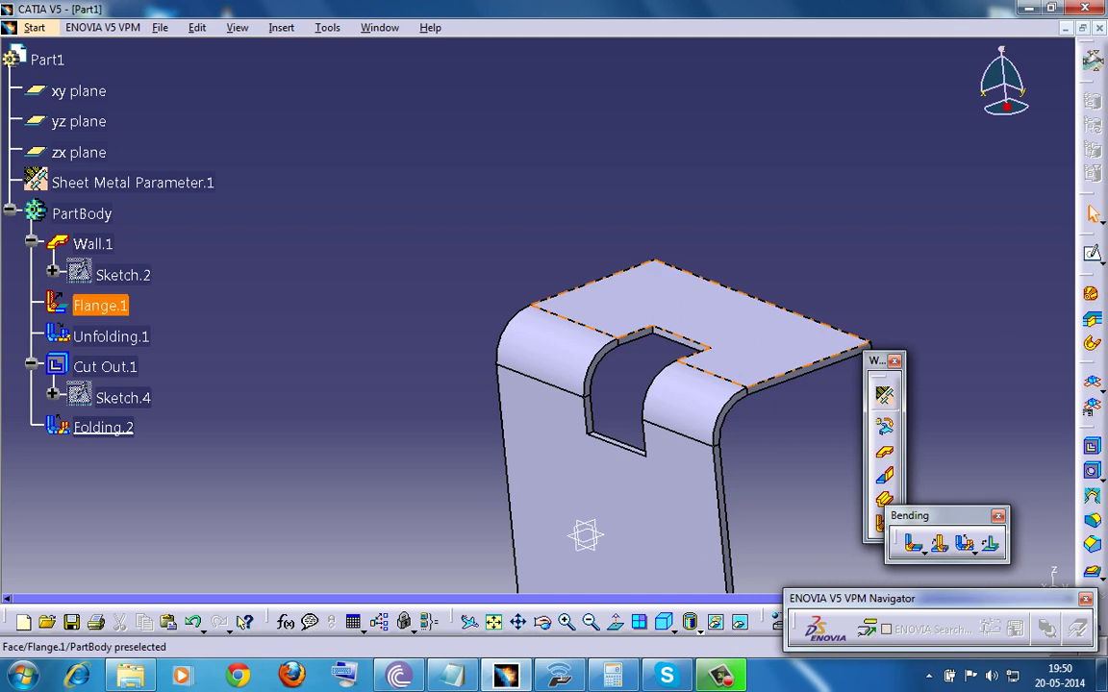
middle_click_drag(746, 306, 655, 250)
middle_click_drag(519, 308, 459, 266)
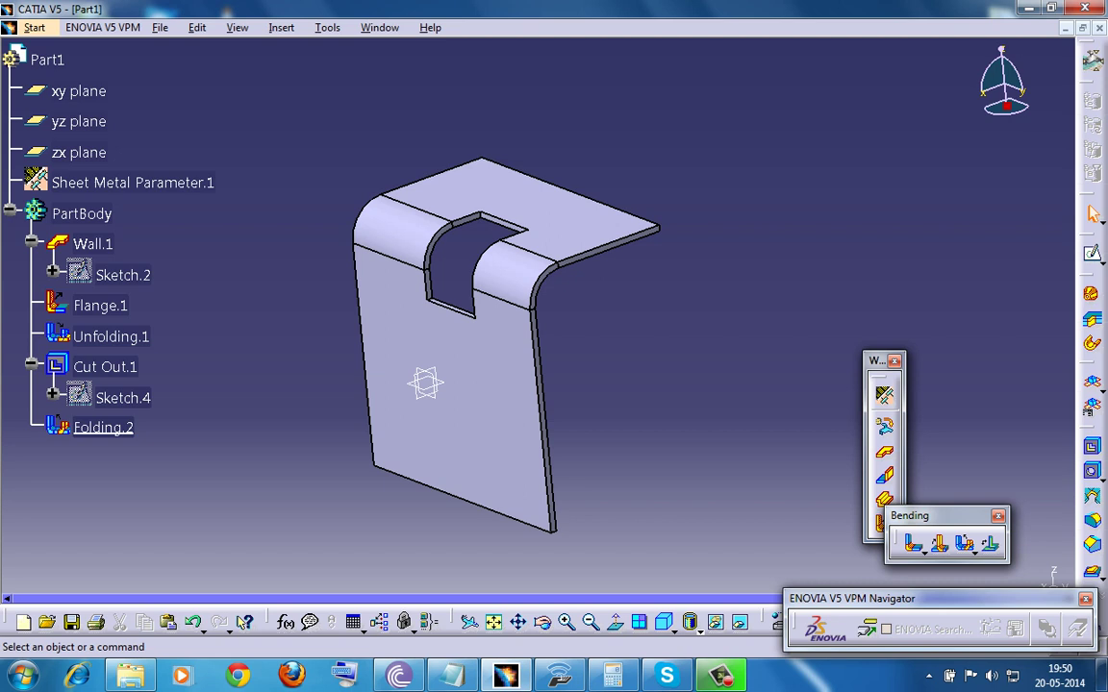
Close the current part without saving and create a new part named Part1 with hybrid design enabled.
key("ctrl+F4")
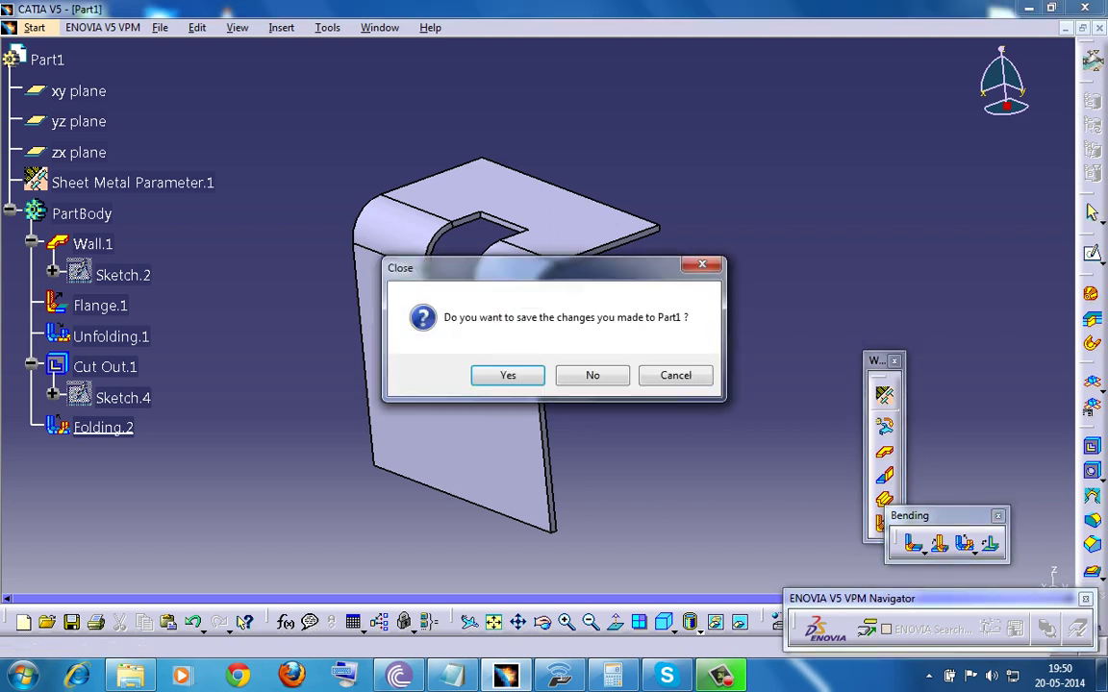
left_click(593, 376)
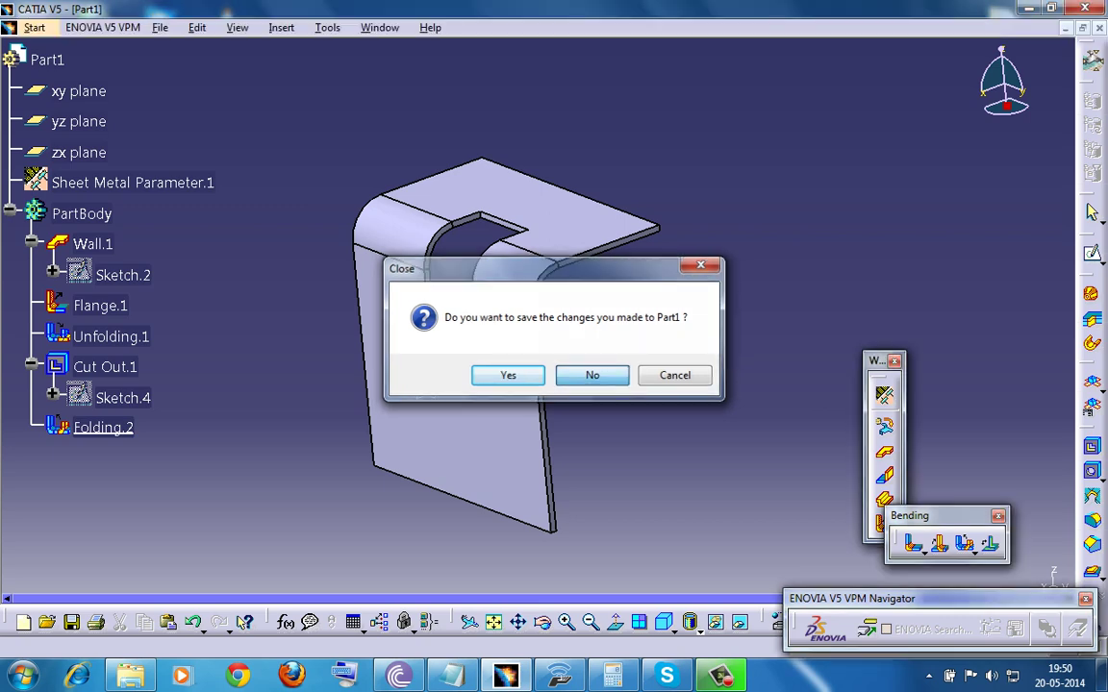
left_click(16, 27)
mouse_move(67, 69)
left_click(267, 69)
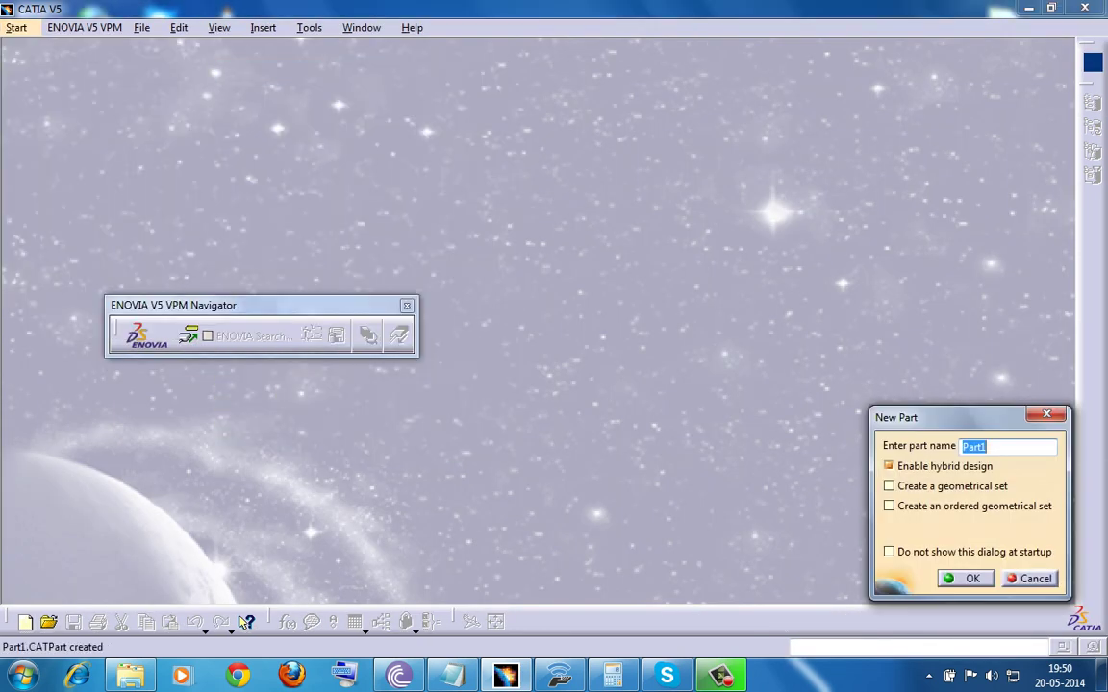
key("Return")
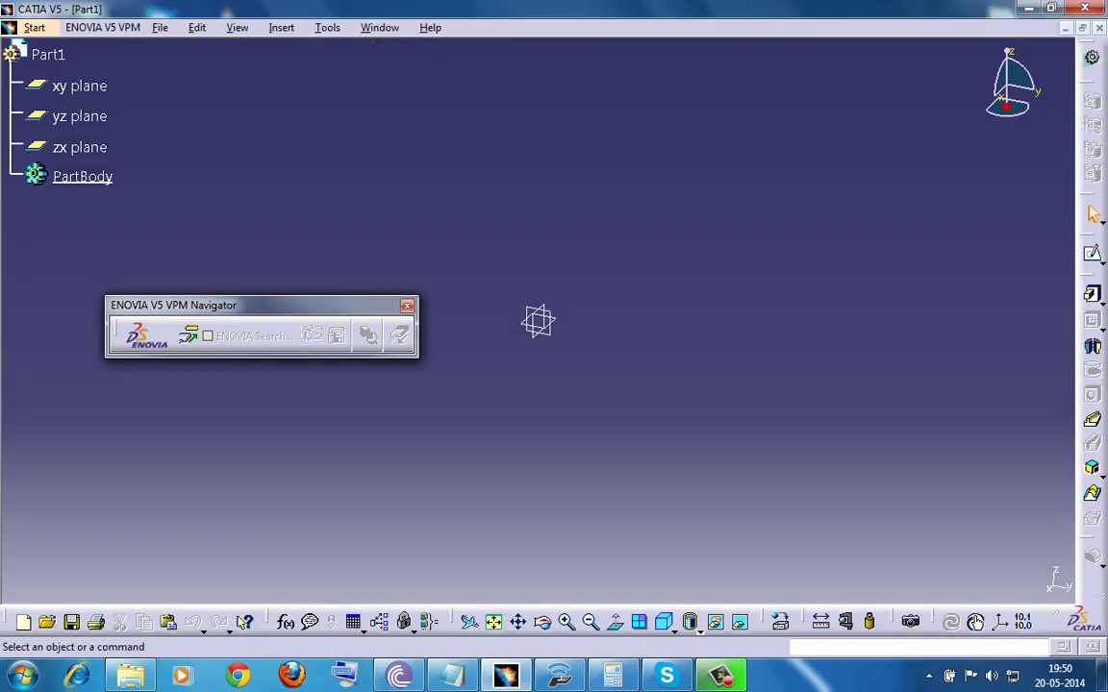
Switch to the Generative Sheetmetal Design workbench and define sheet metal parameters with 2 mm thickness and 4 mm default bend radius.
left_click(34, 28)
mouse_move(85, 70)
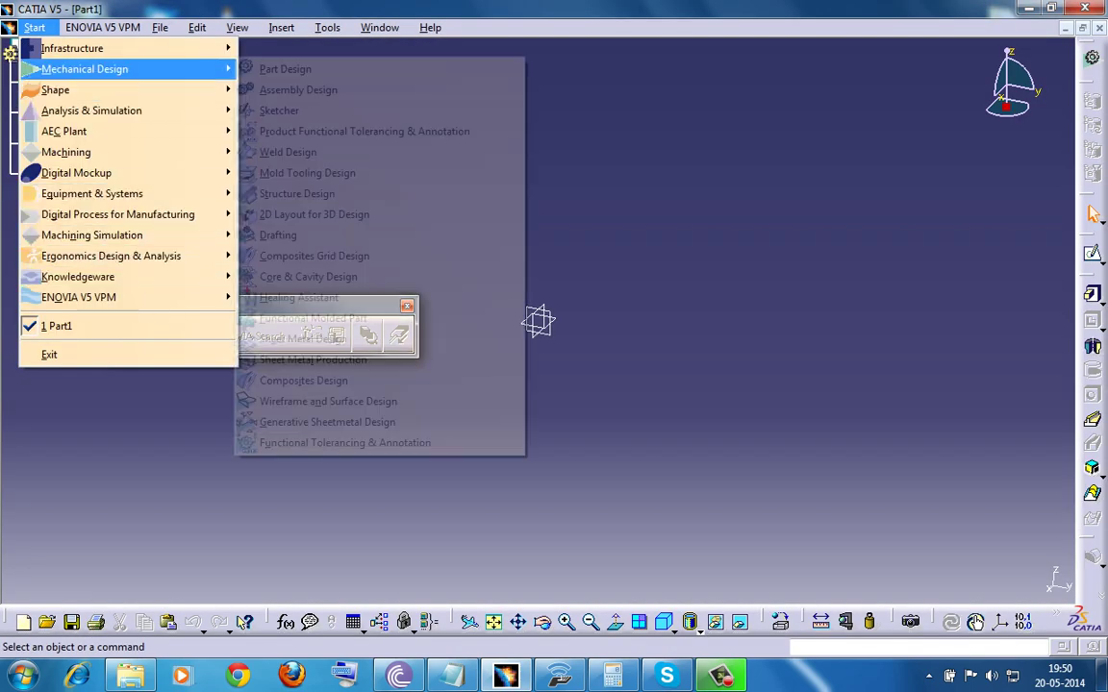
left_click(327, 422)
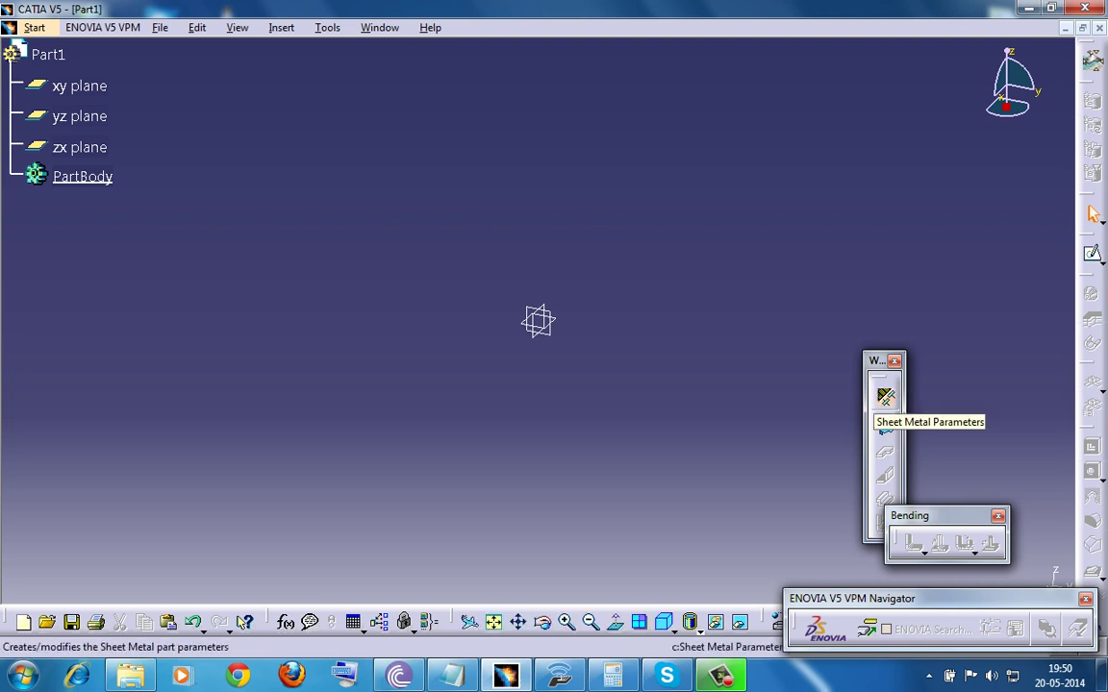
left_click(885, 396)
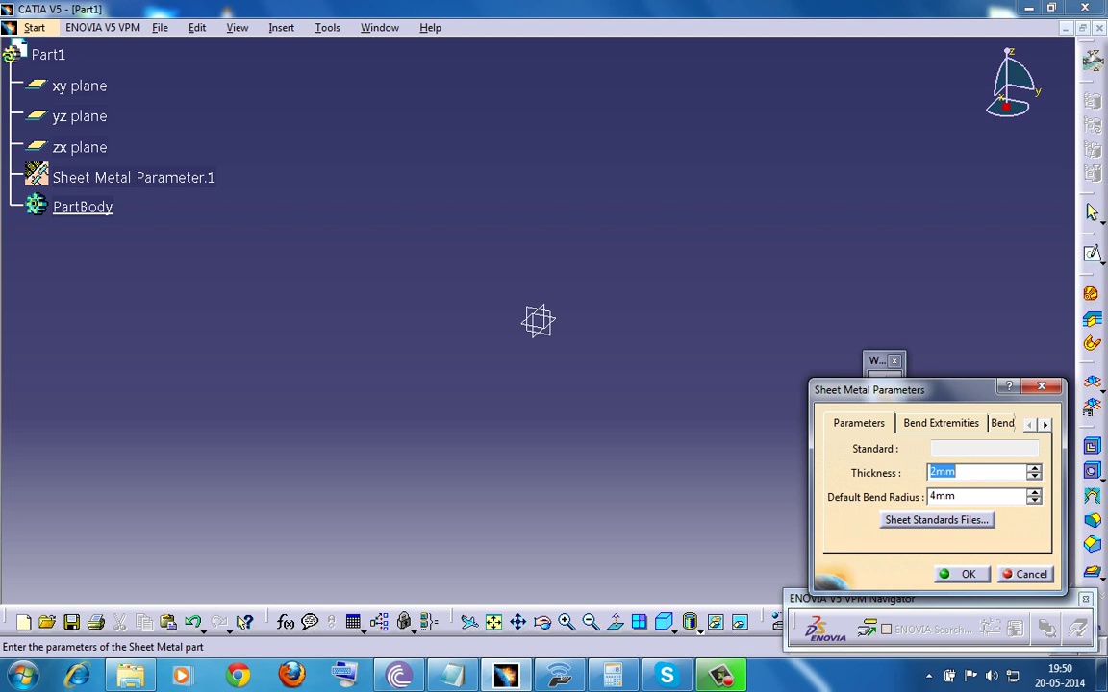
left_click(962, 574)
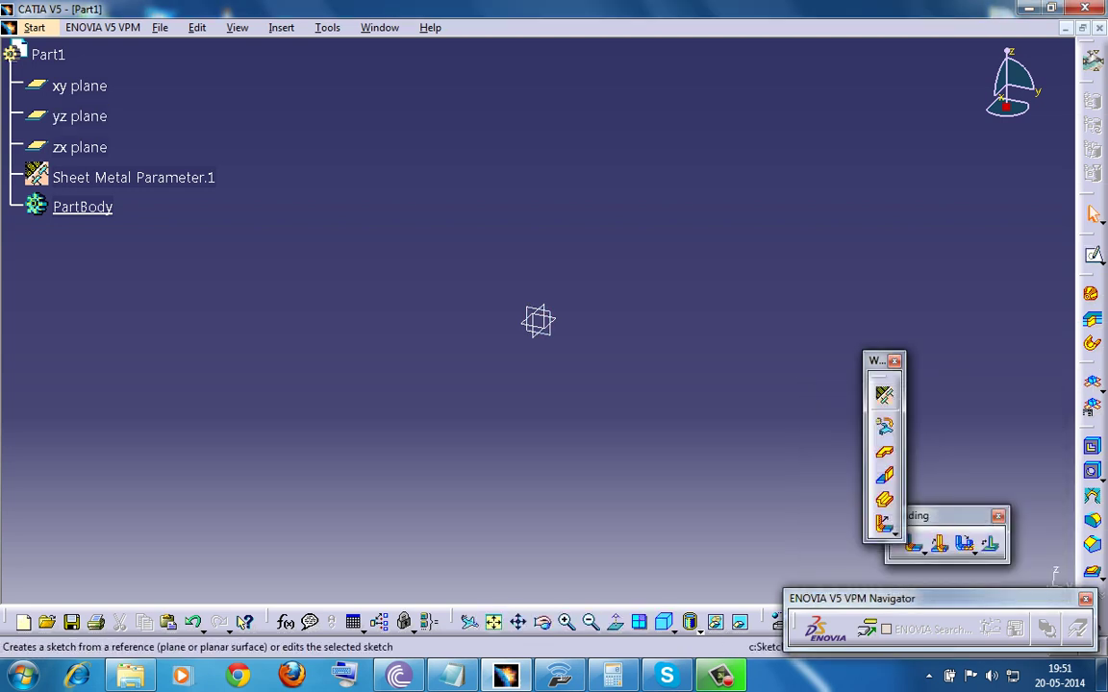
Sketch a closed rectangle around the origin on the xy plane and exit the sketch.
left_click(1093, 255)
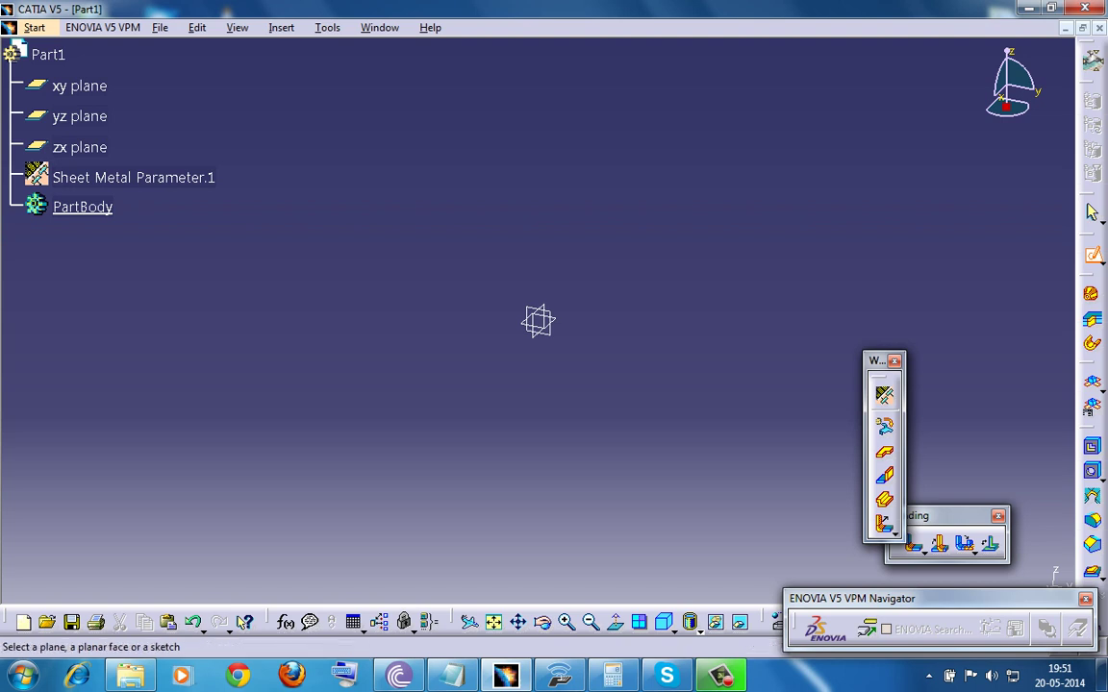
left_click(79, 85)
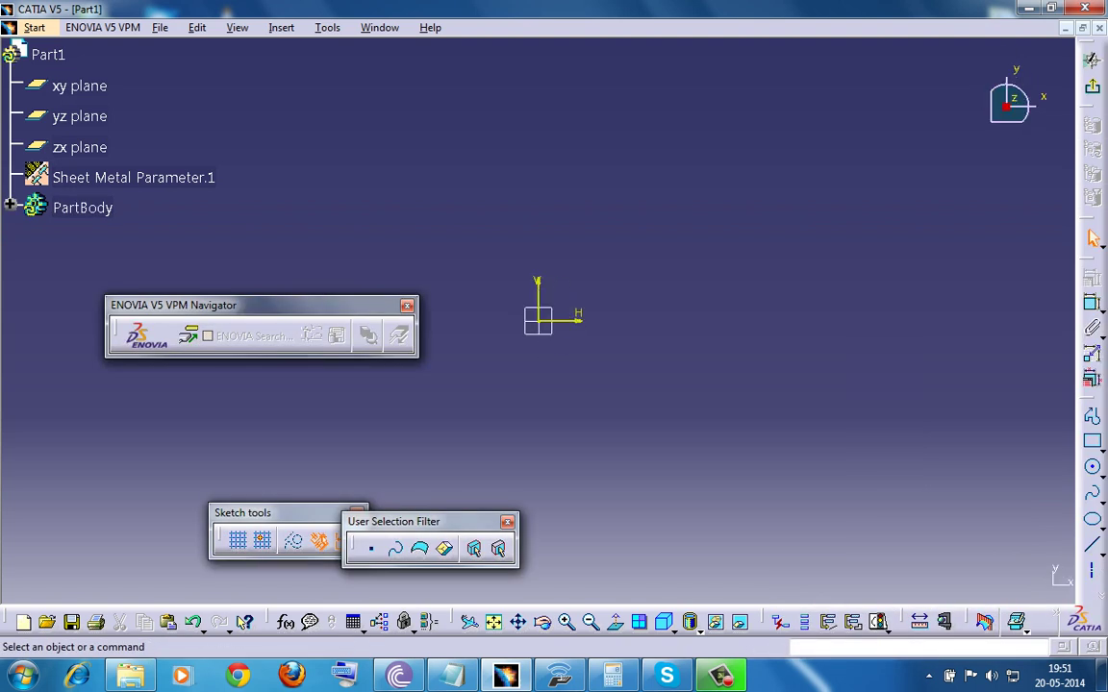
left_click(1093, 443)
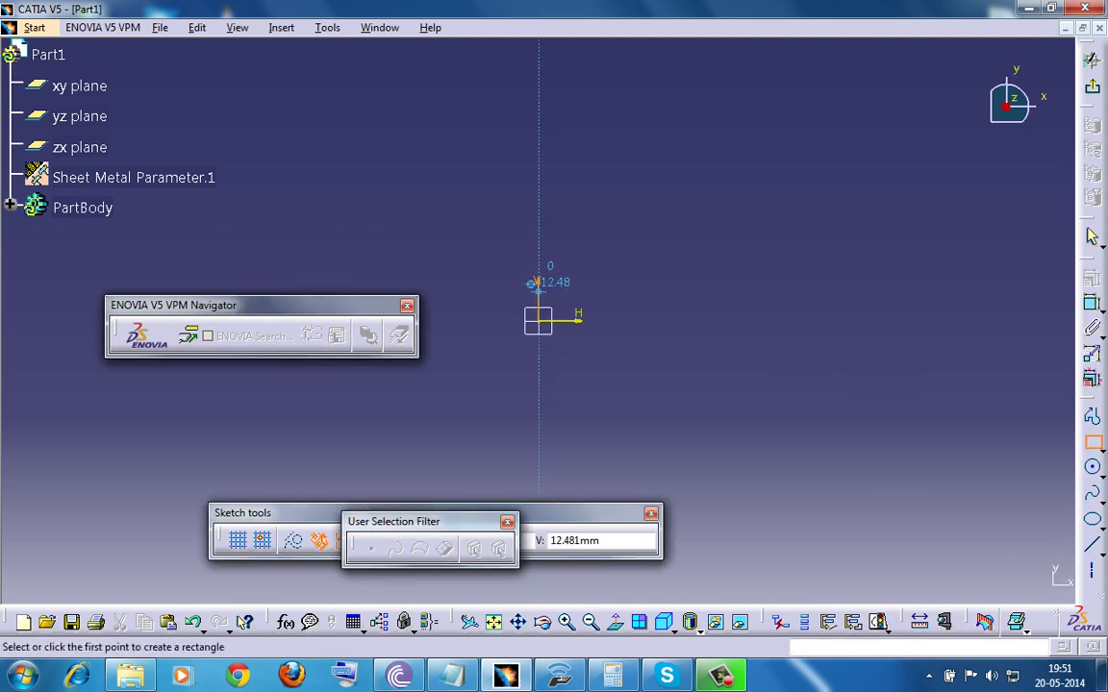
left_click(448, 203)
left_click(687, 471)
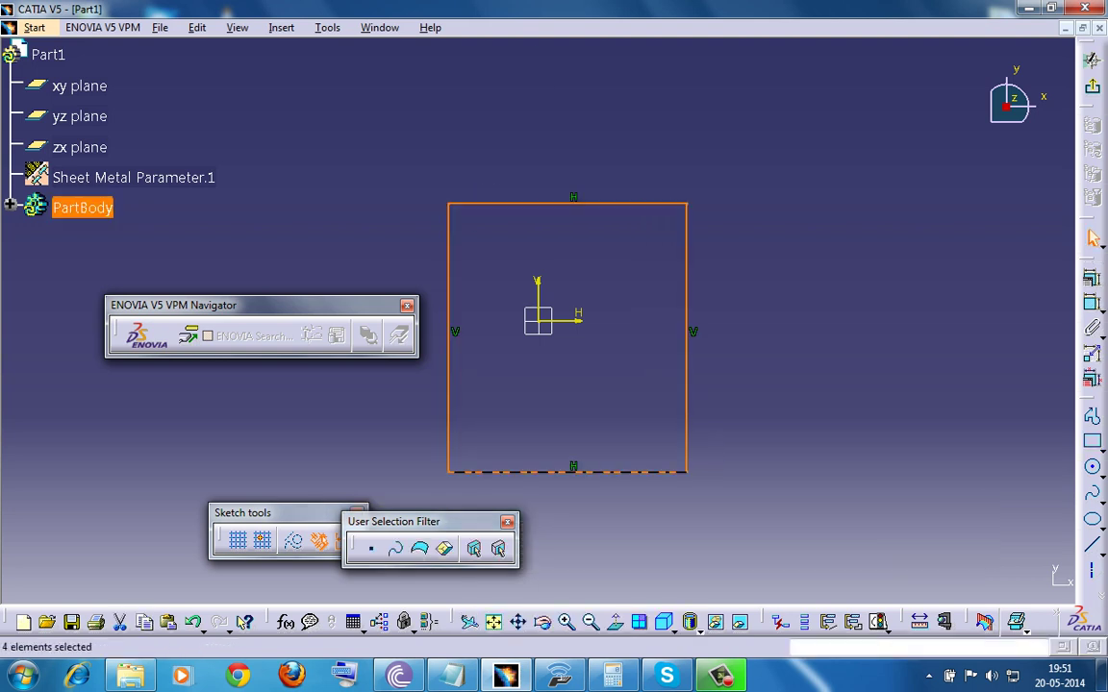
left_click(1094, 239)
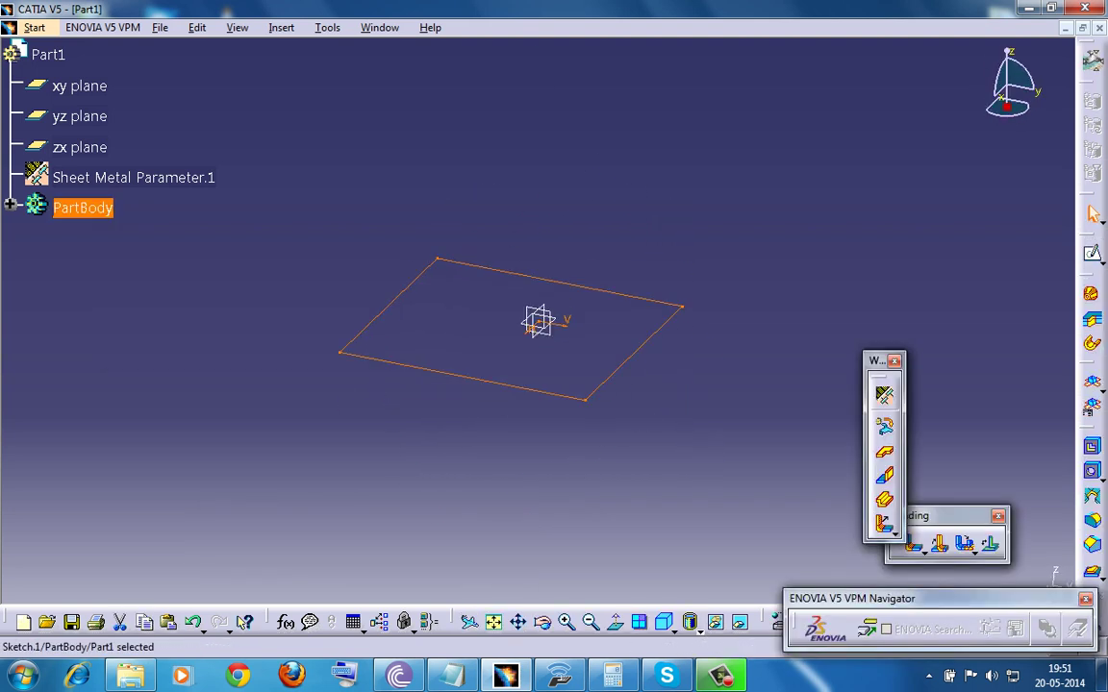
Create a flat sheet metal wall from the rectangle sketch.
left_click(884, 394)
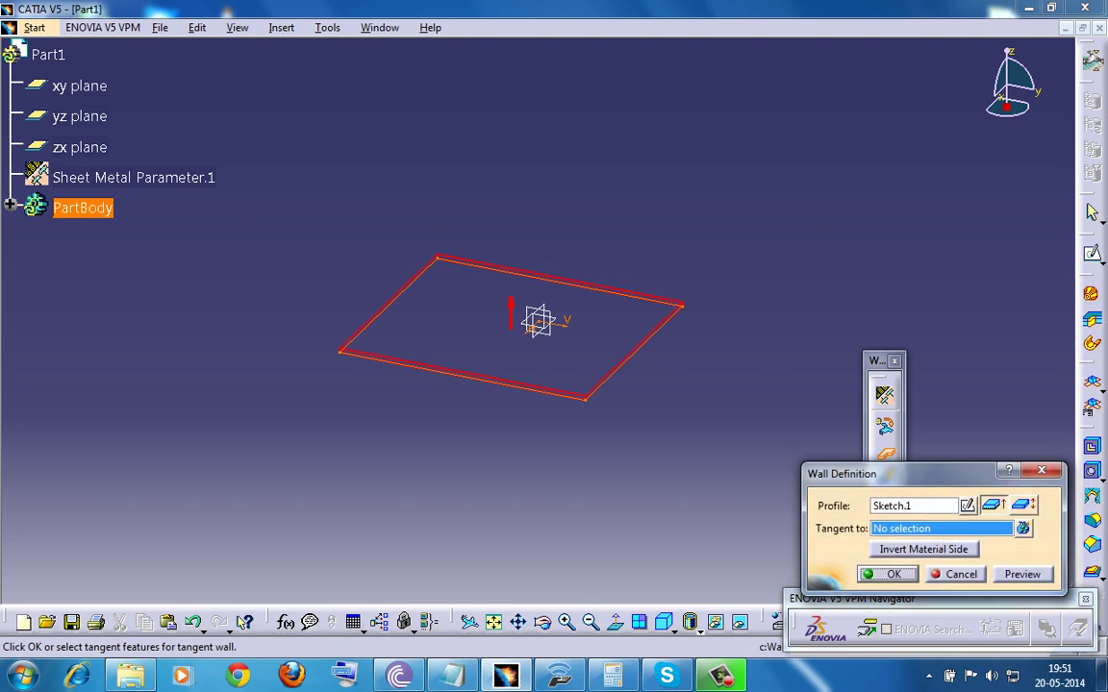
left_click(888, 574)
left_click(749, 460)
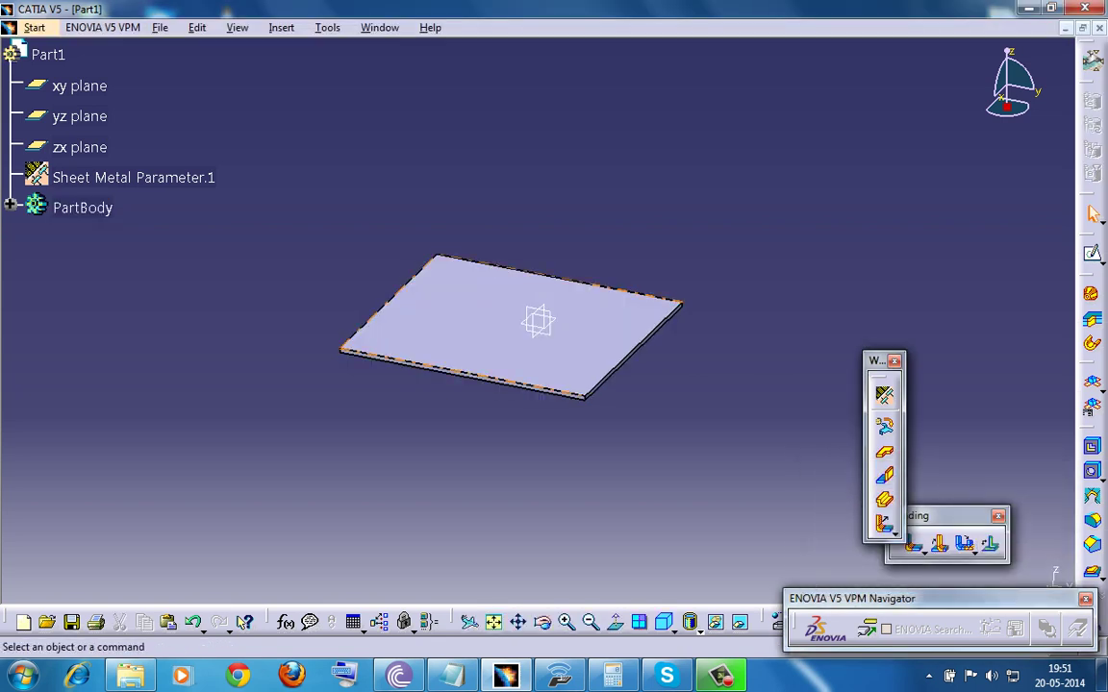
left_click(635, 350)
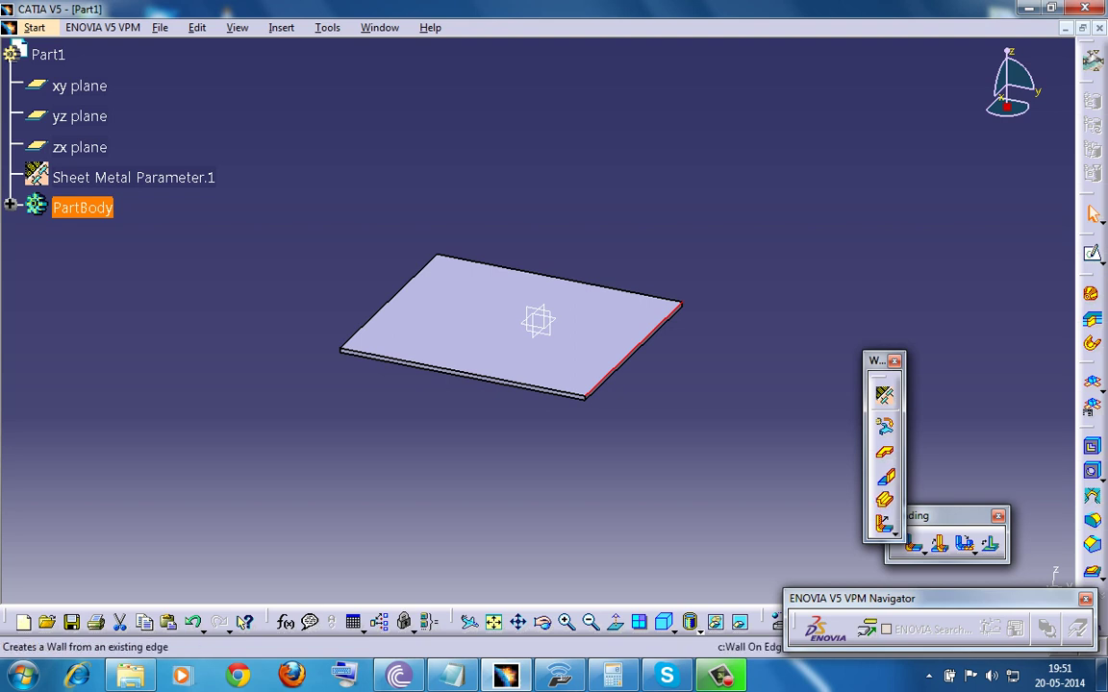
left_click(885, 477)
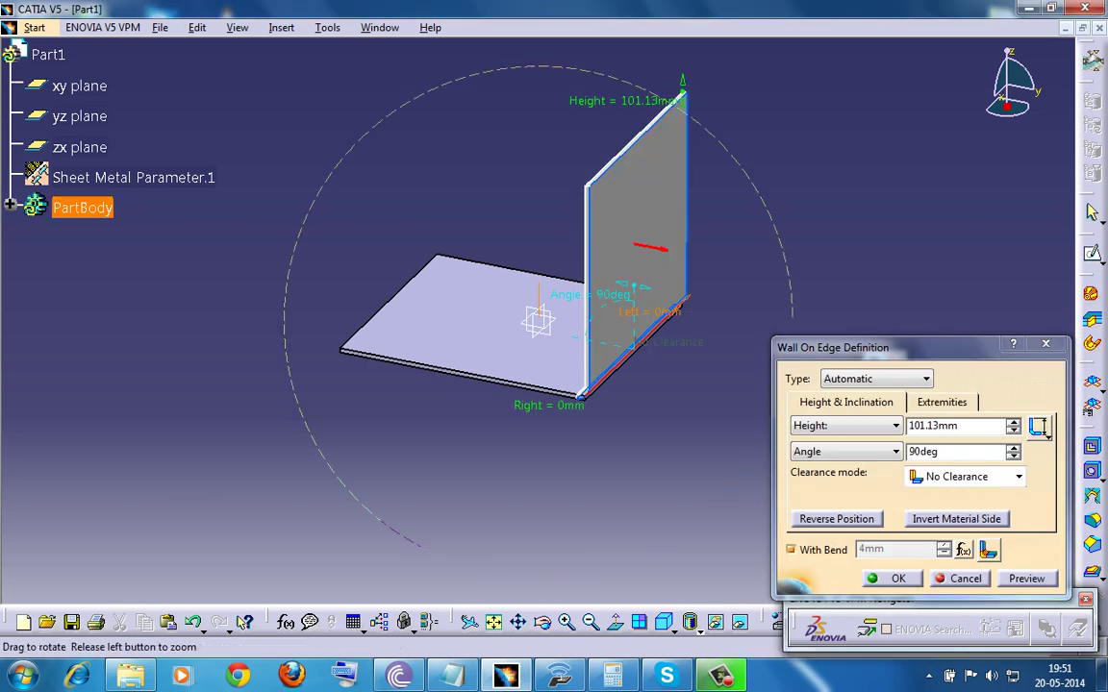
middle_click_drag(539, 321, 366, 310)
middle_click_drag(583, 218, 583, 264)
middle_click_drag(394, 388, 339, 501)
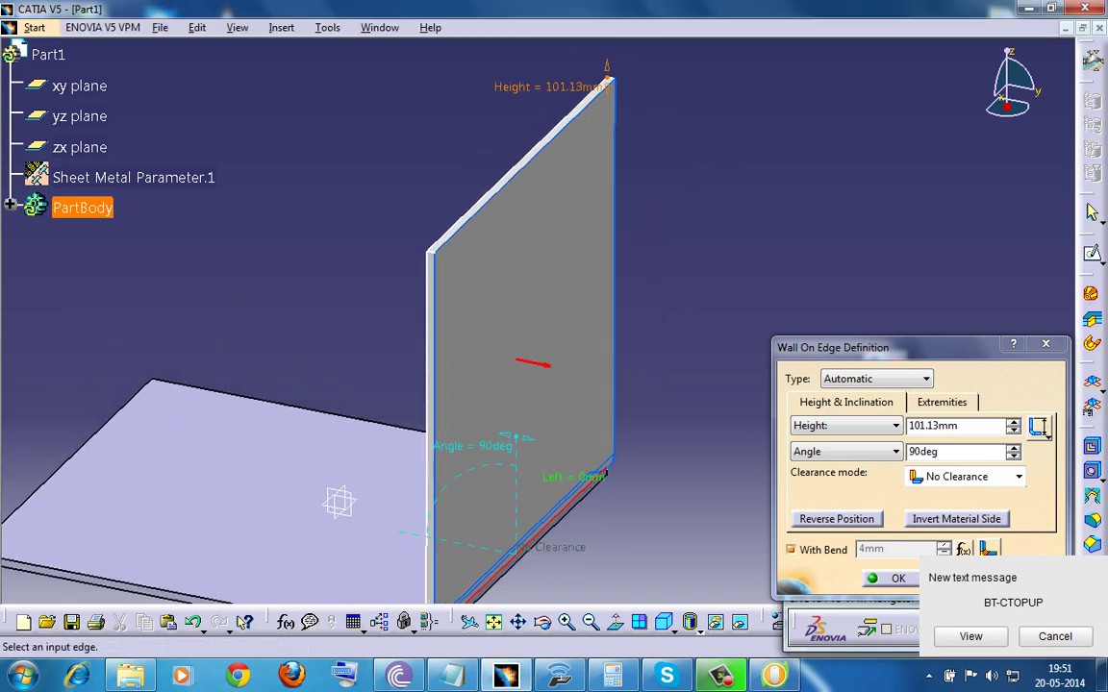
left_click_drag(607, 75, 606, 302)
middle_click_drag(340, 501, 324, 277)
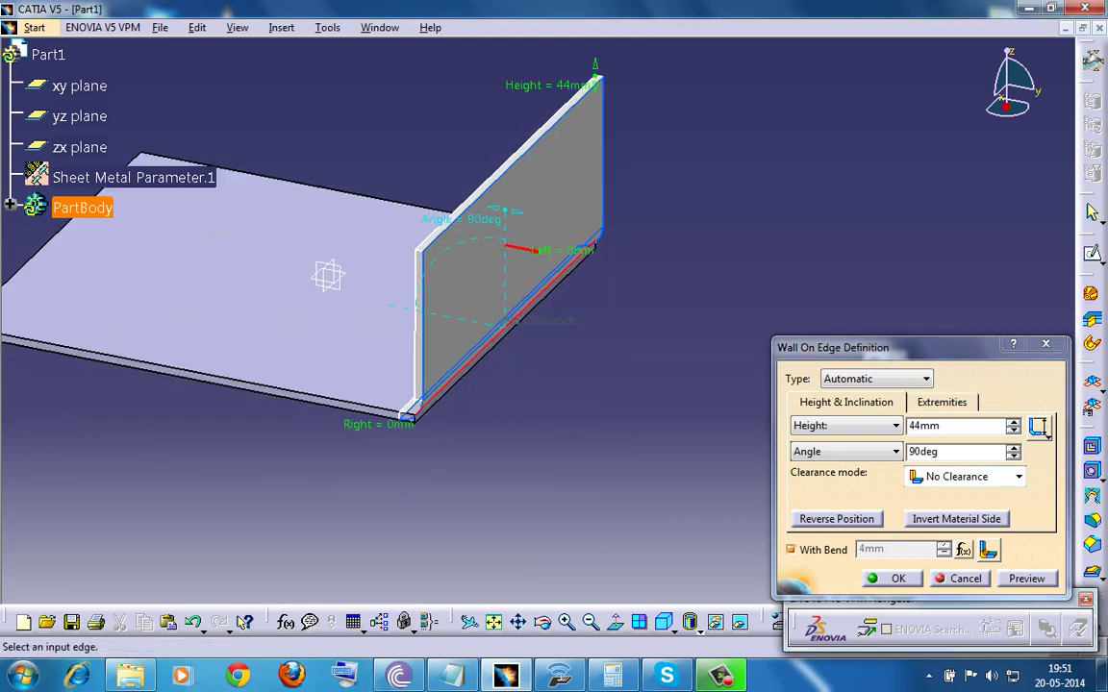
left_click(961, 578)
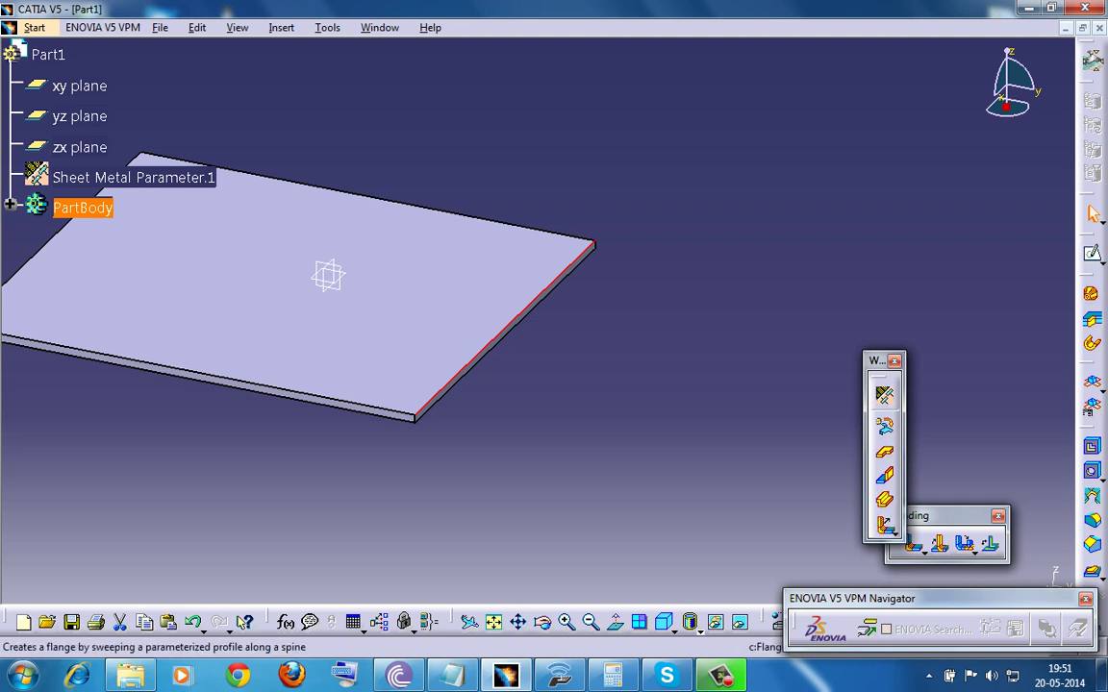
Start a basic 90° flange along the wall's short end edge on the +y side and set its bend radius to 12 mm.
left_click(885, 525)
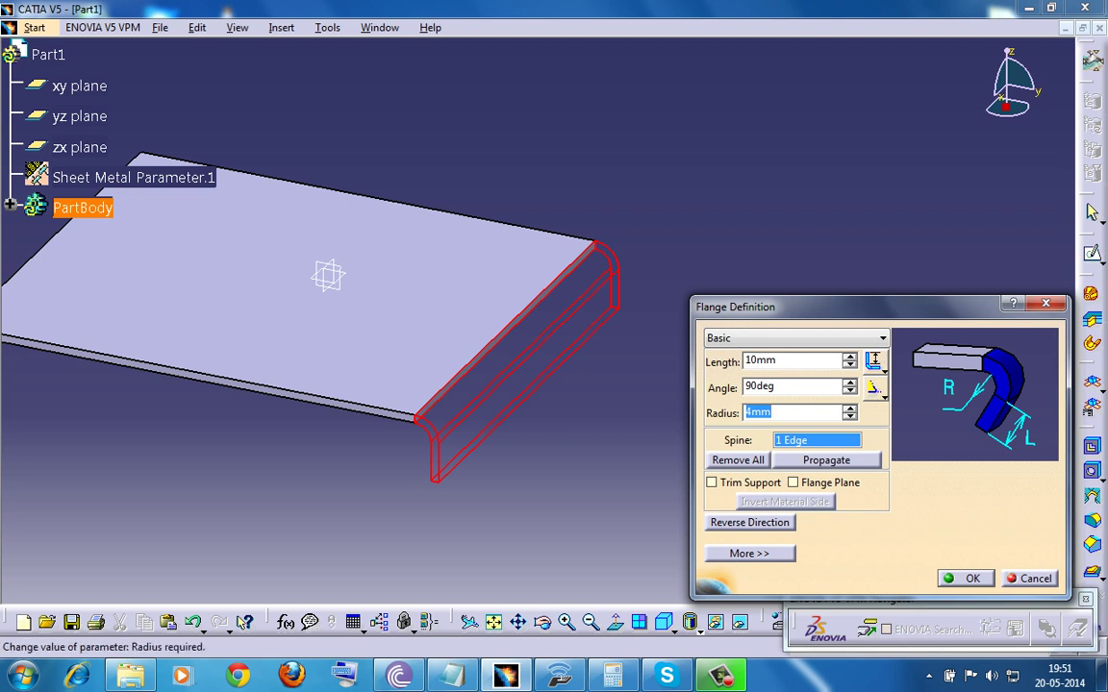
key("Up")
key("Up")
key("Up")
key("Up")
key("Up")
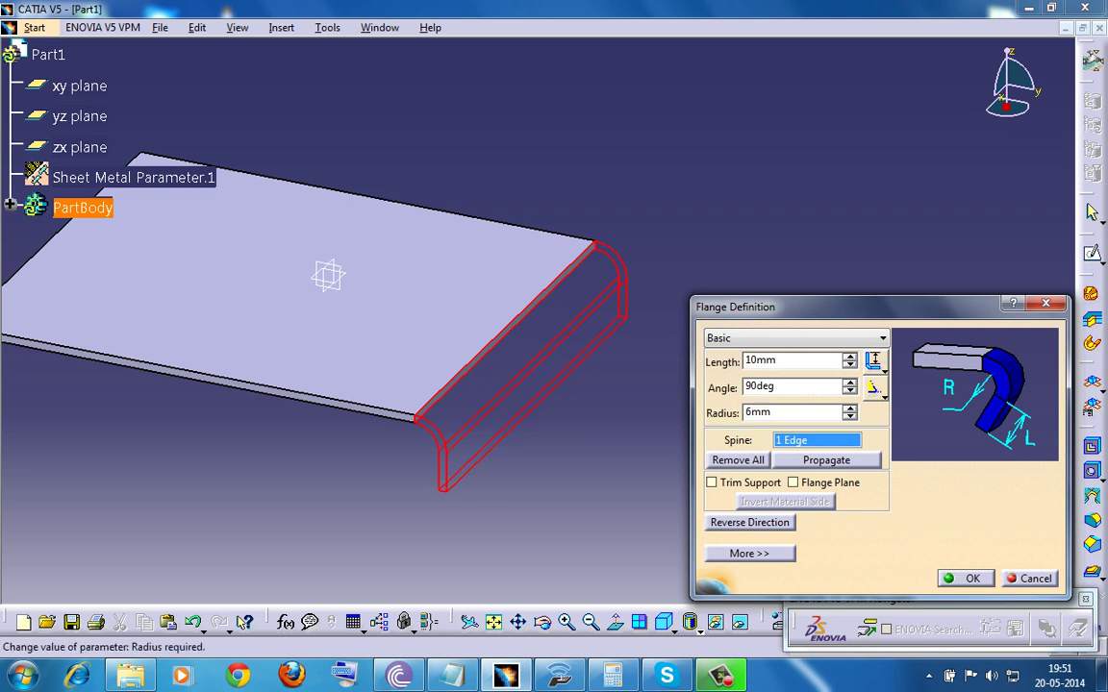
key("Up")
key("Up")
key("Up")
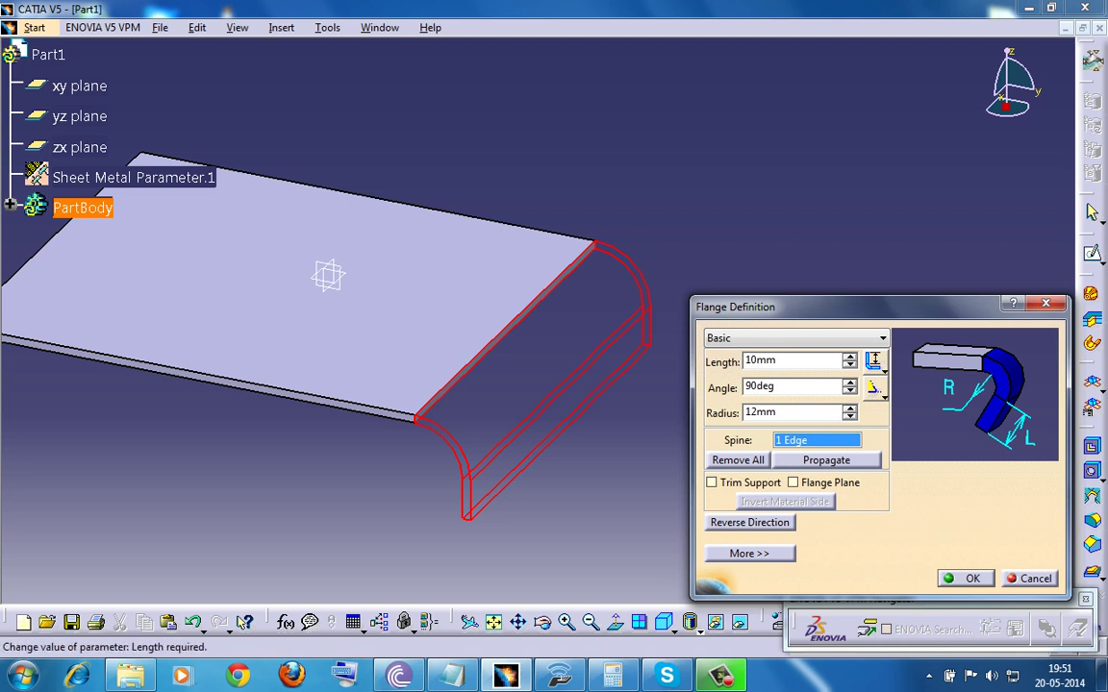
Set the flange length to 35 mm and create the flange.
middle_click_drag(536, 317, 543, 322)
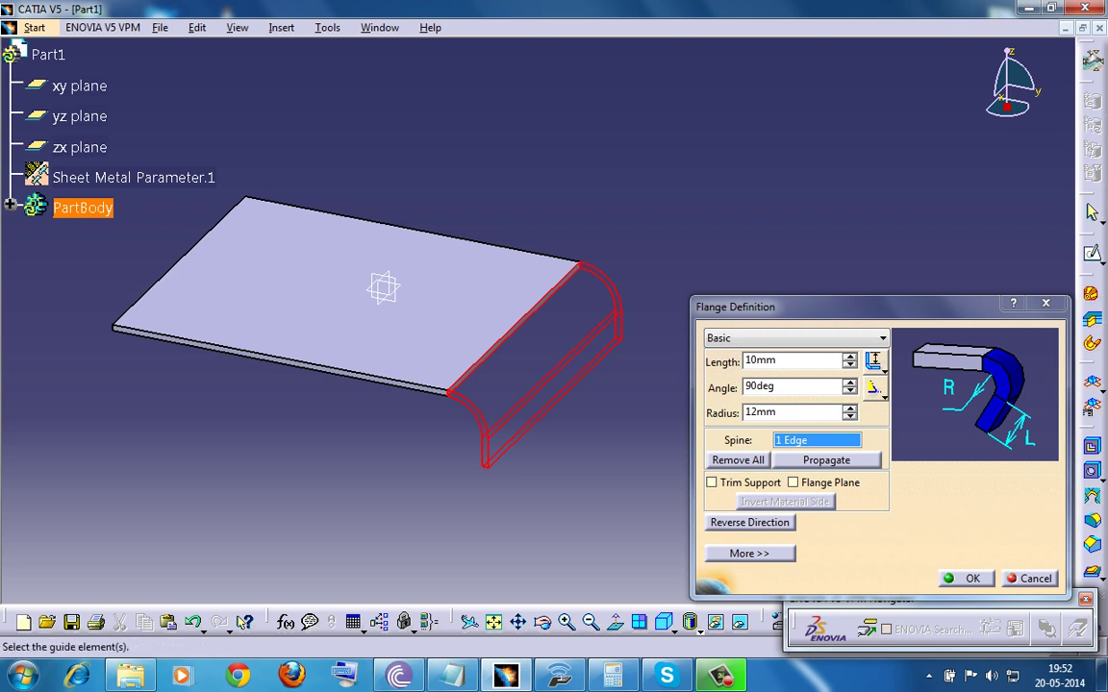
double_click(850, 357)
key("Up")
key("Up")
key("Up")
key("Up")
key("Up")
key("Up")
key("Up")
key("Up")
key("Up")
key("Up")
key("Up")
key("Up")
key("Up")
key("Up")
key("Up")
key("Up")
key("Up")
key("Up")
key("Up")
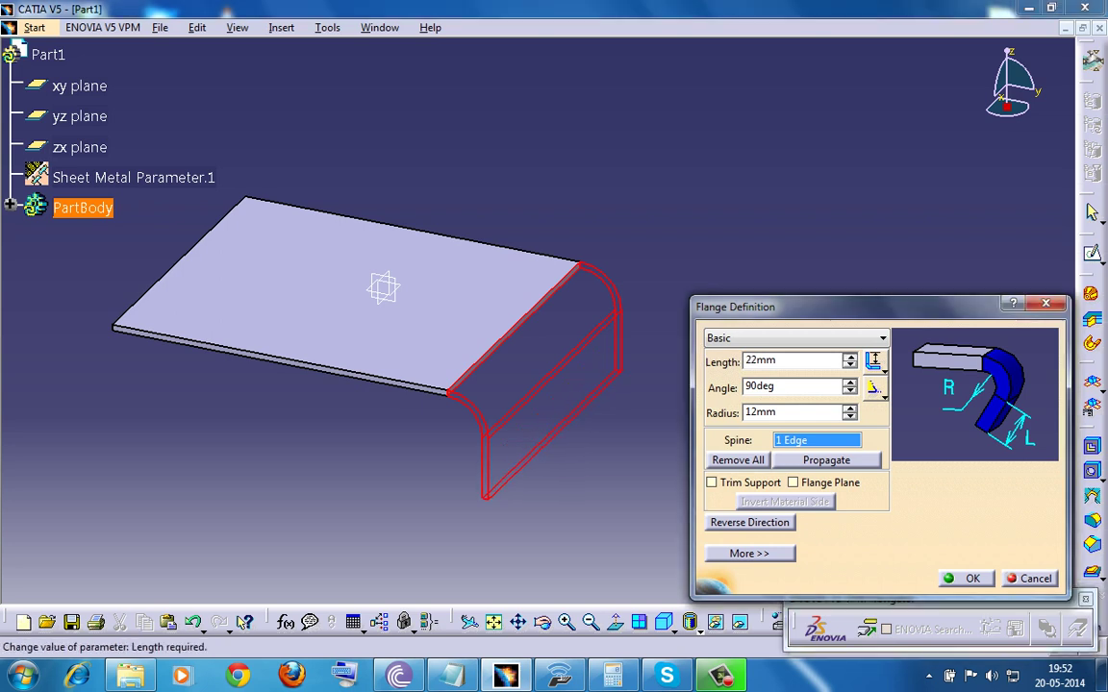
key("Up")
key("Up")
key("Up")
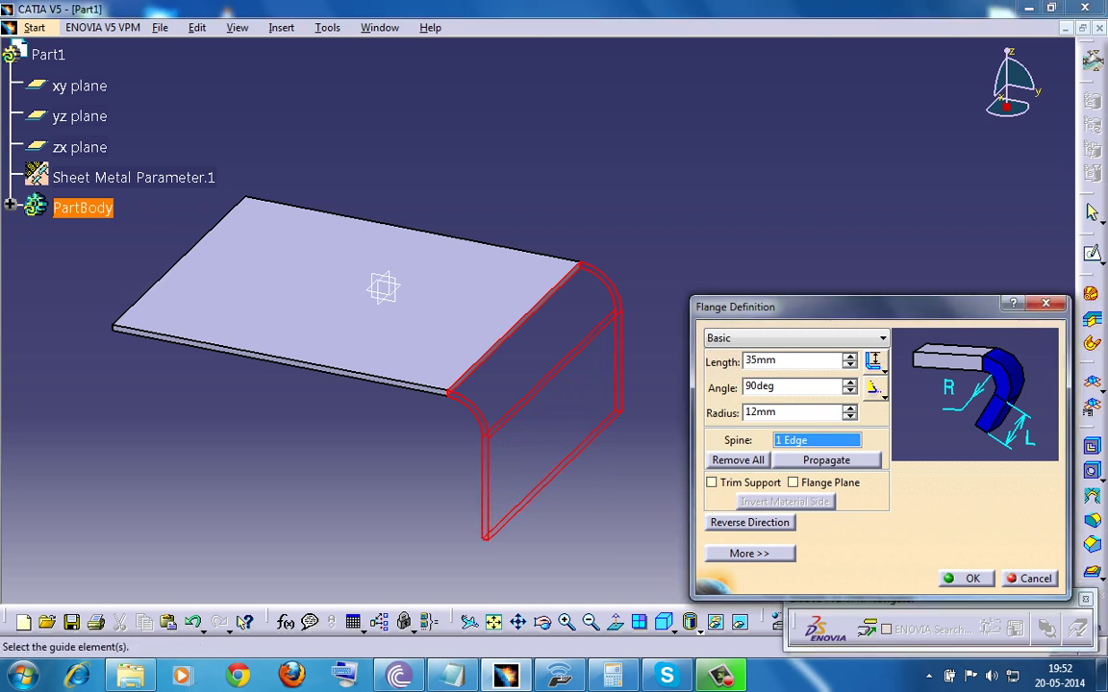
left_click(967, 579)
Inspect the bend between the flat wall and the flange from several angles.
middle_click_drag(668, 289, 669, 289)
middle_click_drag(599, 318, 599, 458)
middle_click(599, 458)
middle_click_drag(540, 289, 539, 132)
middle_click_drag(540, 132, 679, 395)
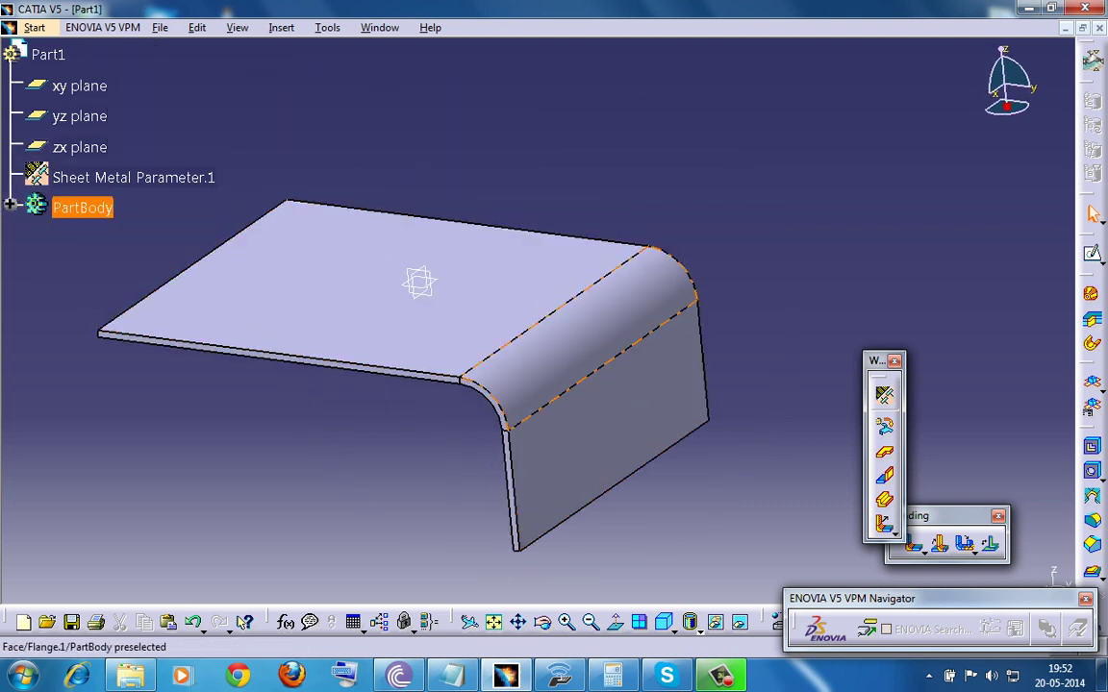
middle_click_drag(419, 282, 404, 223)
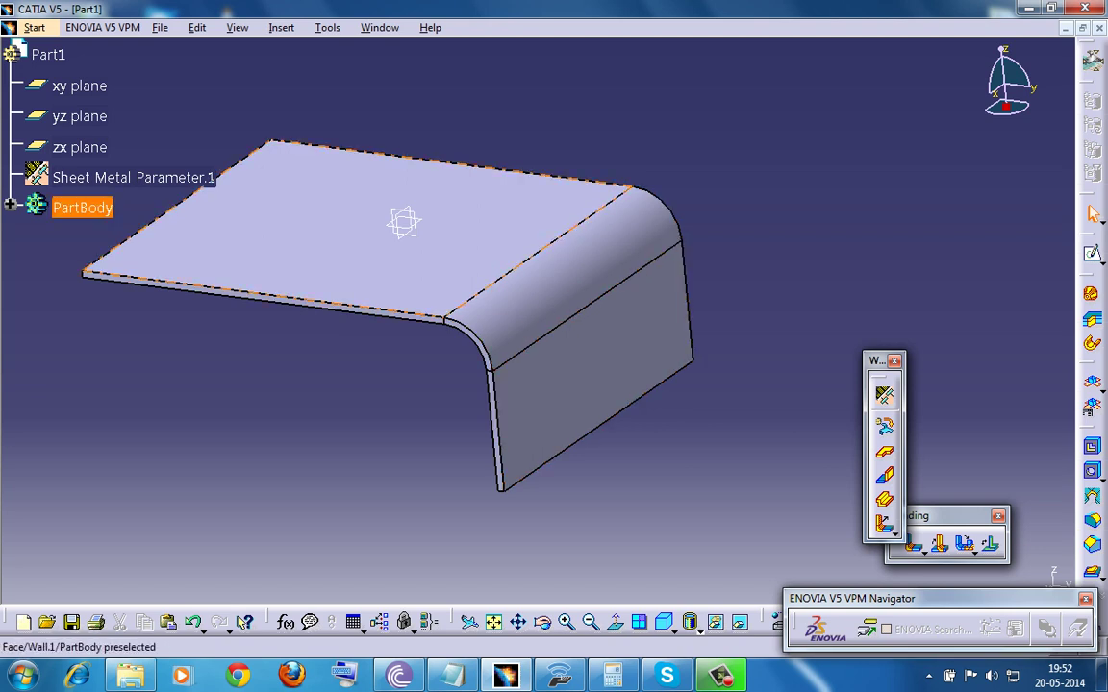
middle_click_drag(533, 214, 568, 144)
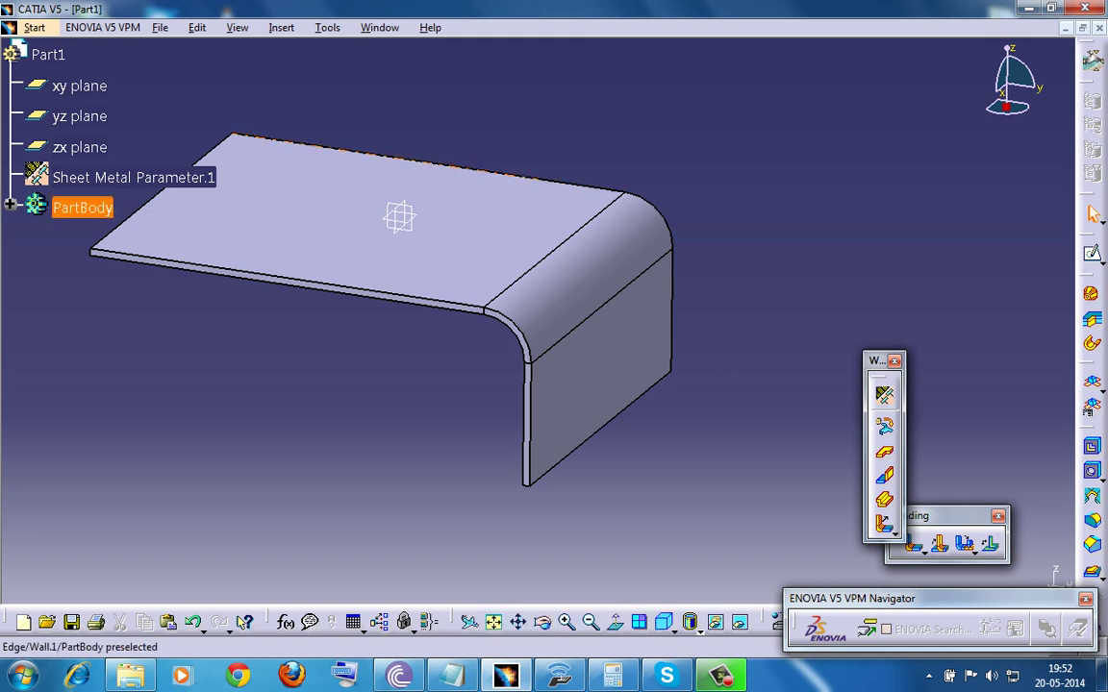
left_click(432, 235)
left_click(1093, 254)
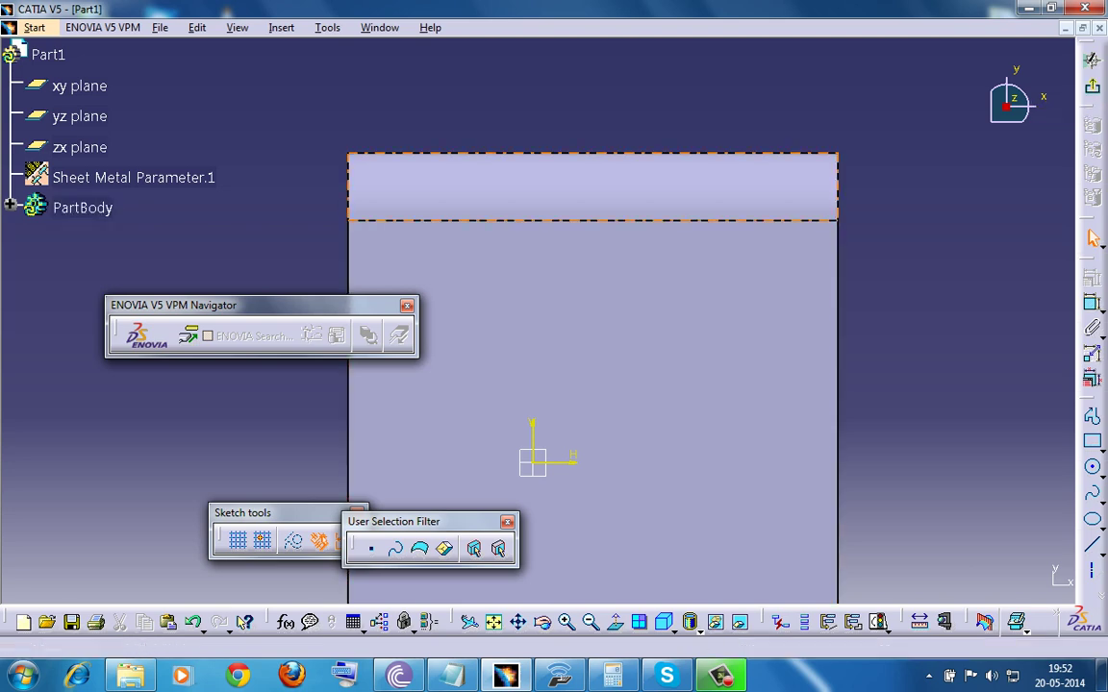
left_click(1091, 87)
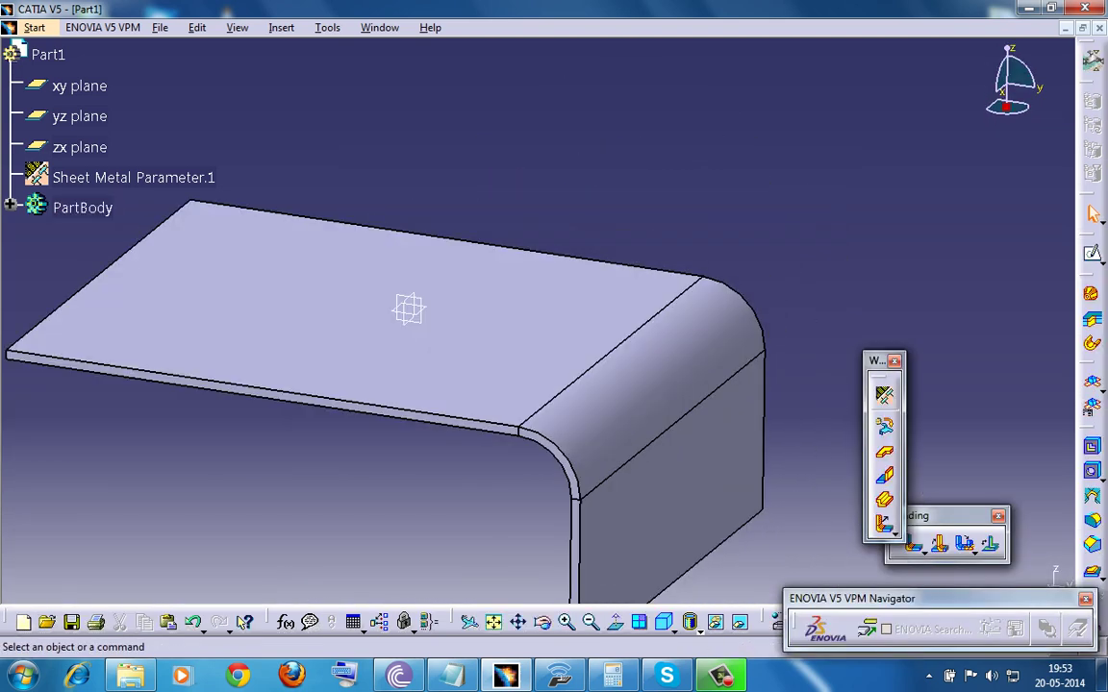
middle_click_drag(666, 519, 624, 416)
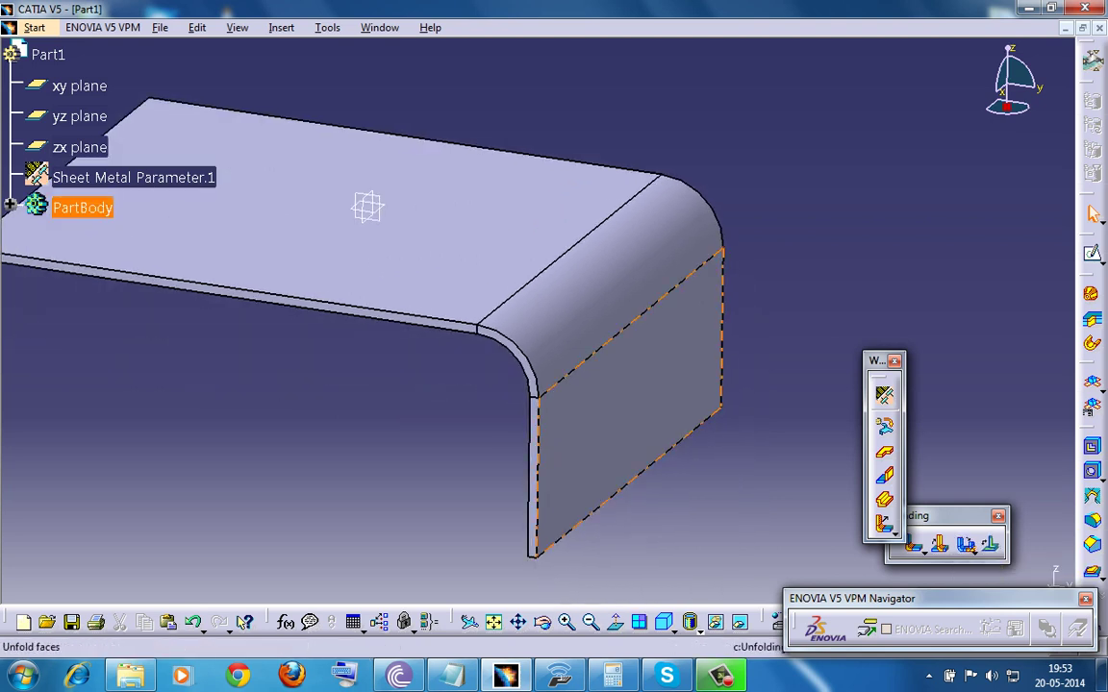
Unfold the bend between the wall and the flange, using the wall's large top face as the fixed reference.
left_click(966, 545)
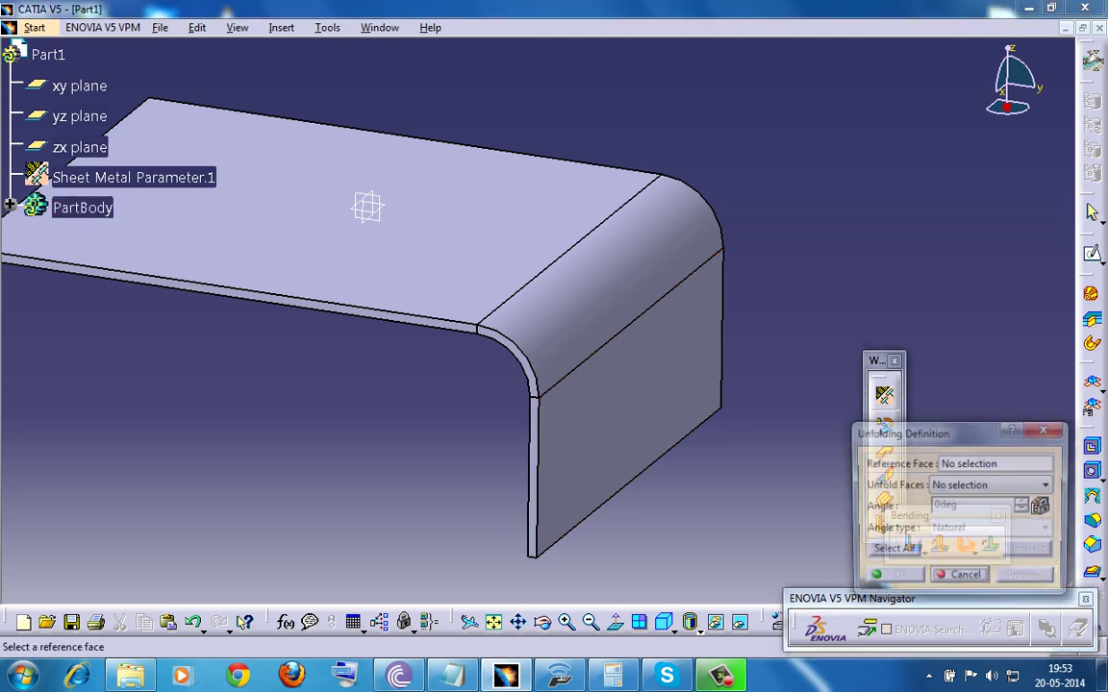
left_click(890, 551)
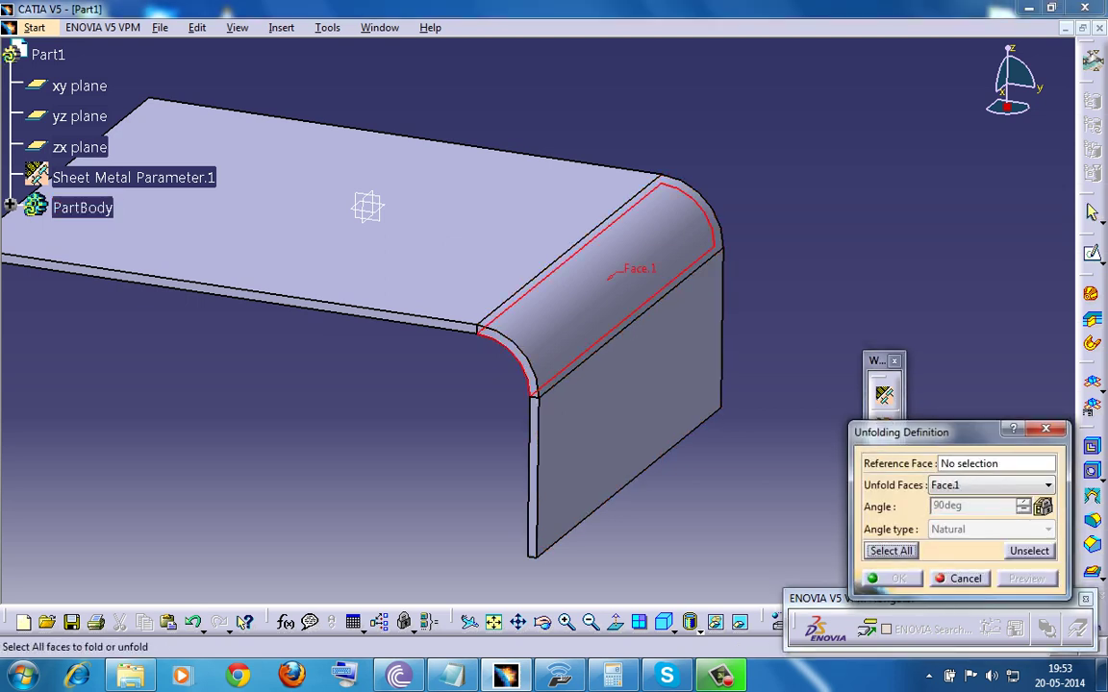
left_click(996, 464)
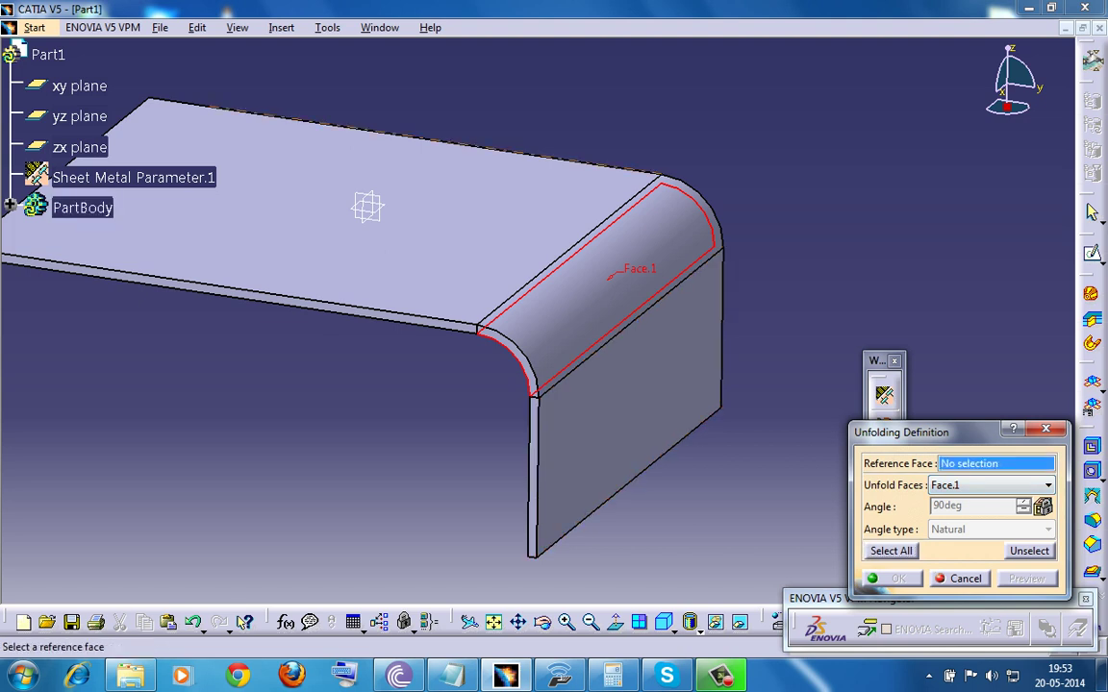
left_click(433, 226)
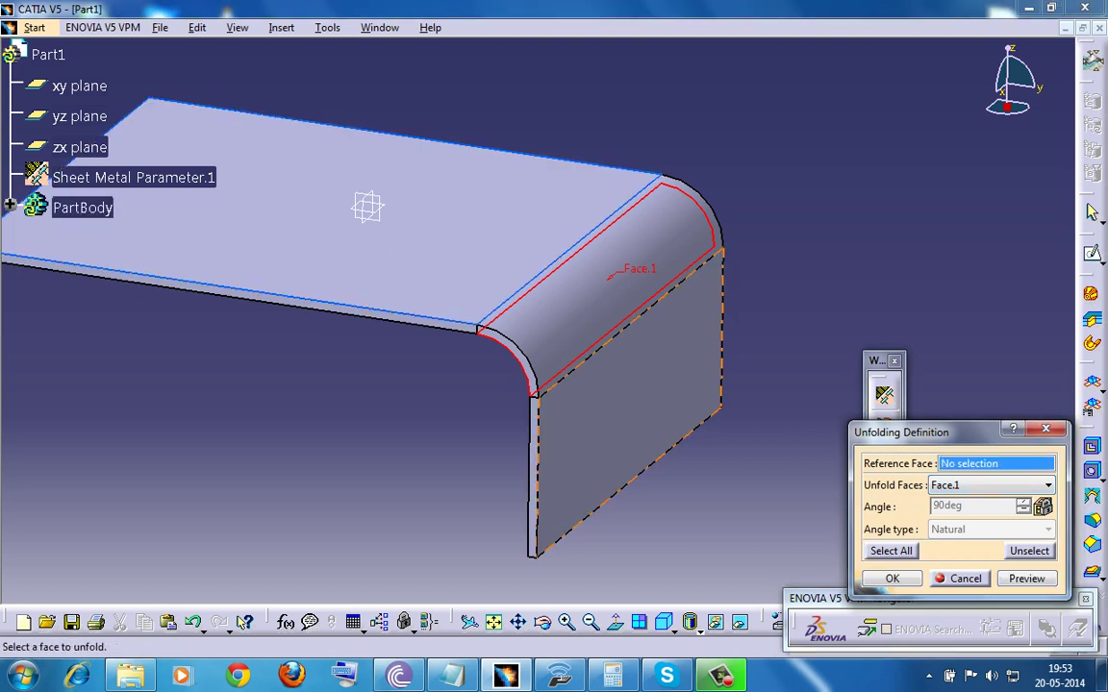
left_click(893, 579)
key("Return")
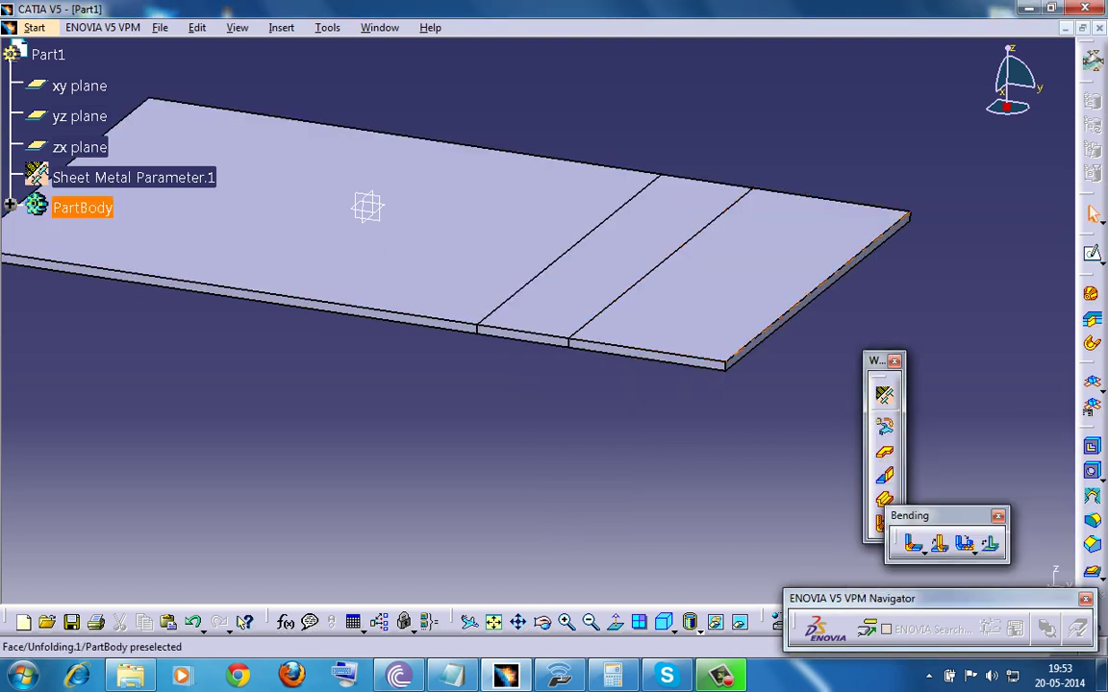
Sketch a rectangle on the wall's top face, crossing the whole unfolded bend zone and reaching into both the wall and the flange.
middle_click_drag(367, 207, 426, 321)
left_click(431, 323)
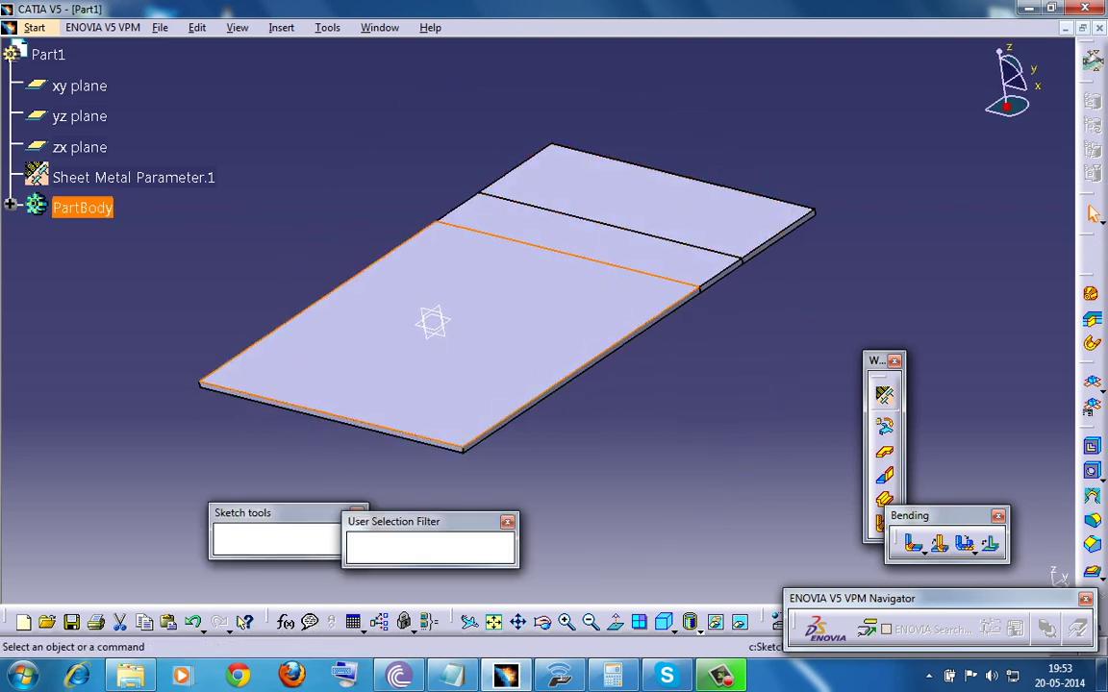
left_click(1092, 253)
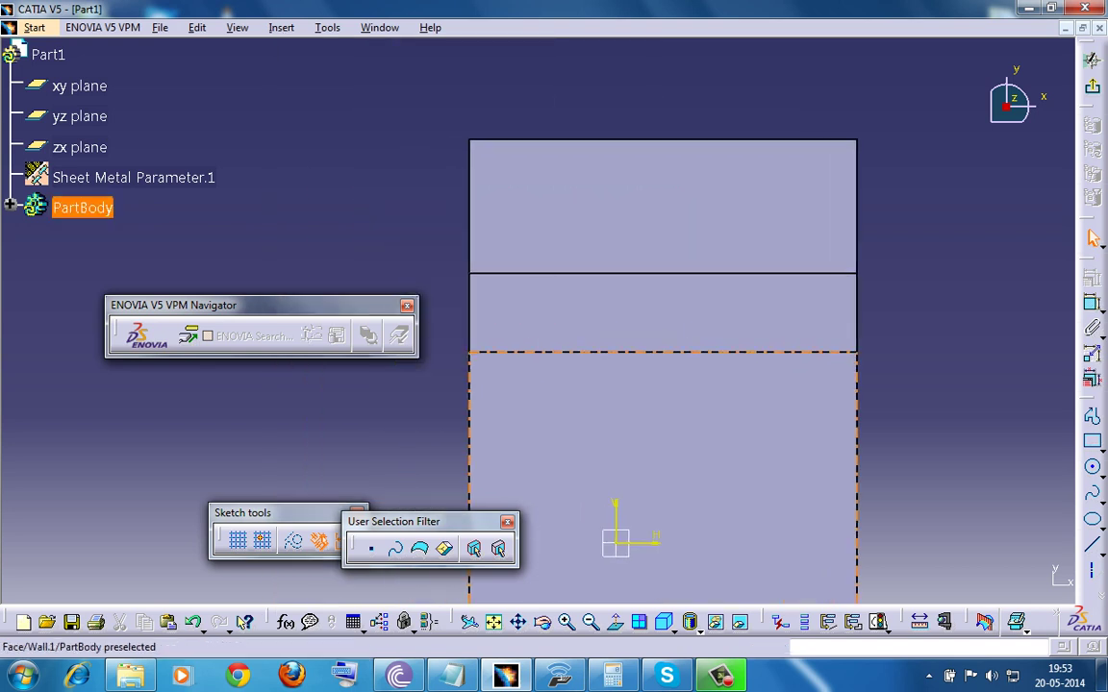
left_click(1092, 442)
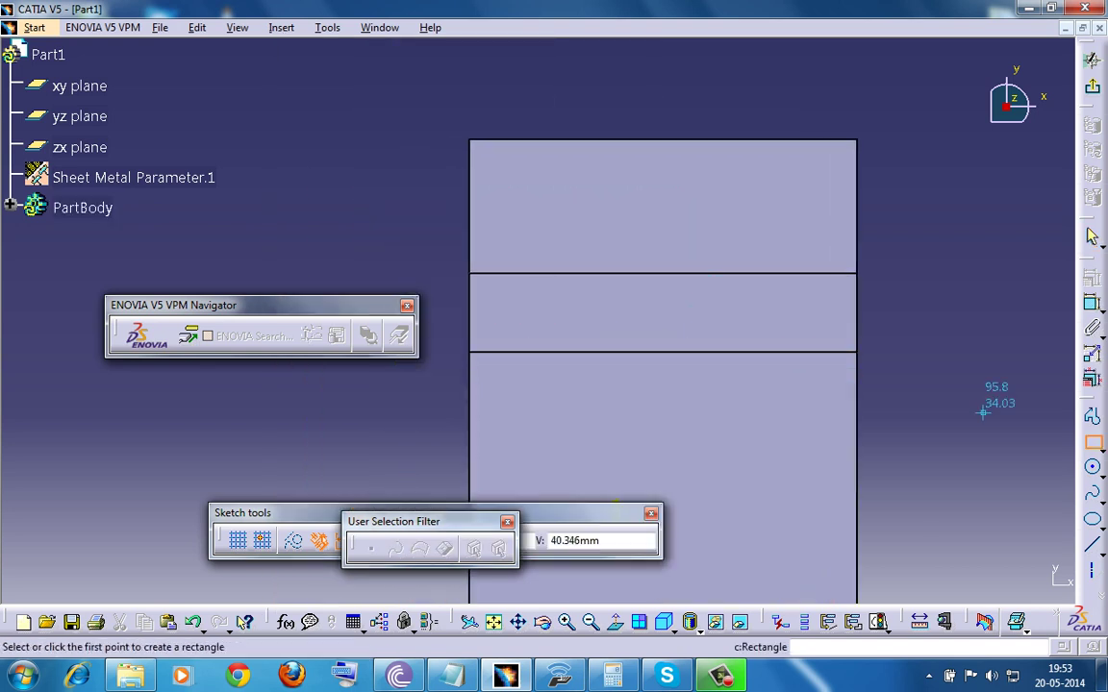
left_click(606, 236)
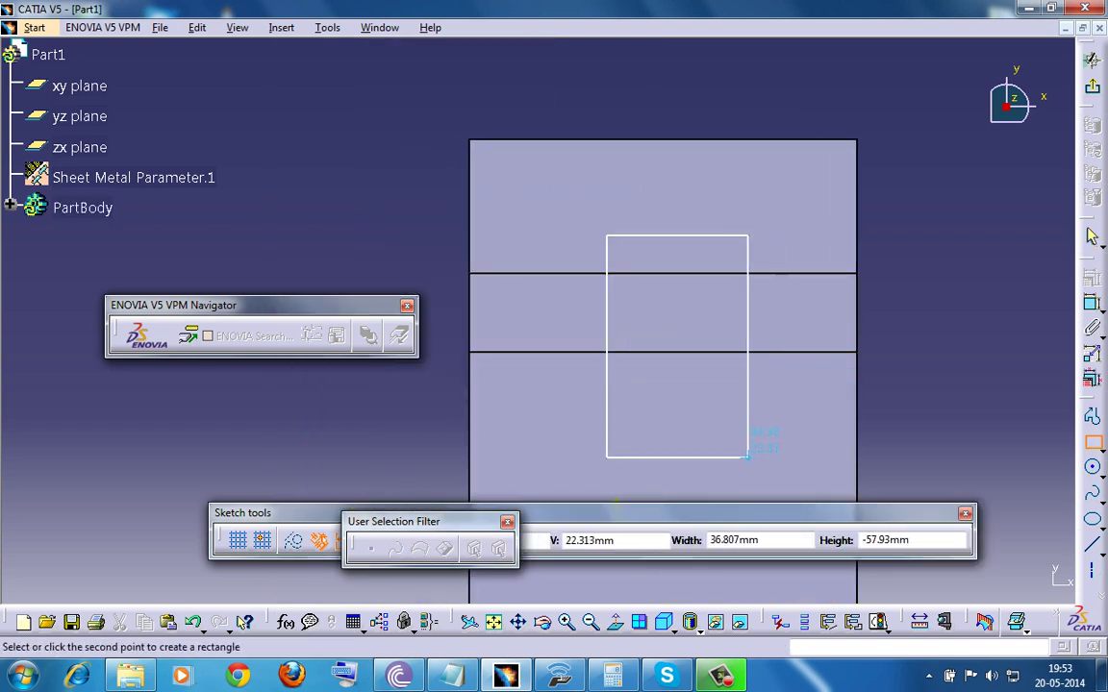
left_click(734, 416)
left_click(1093, 86)
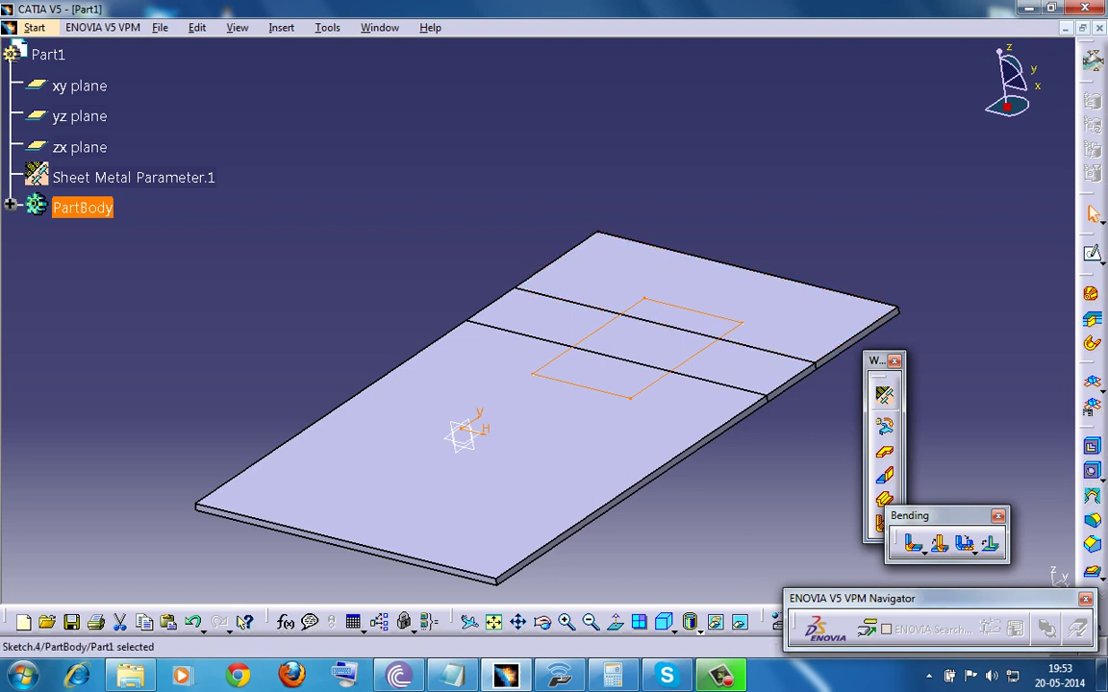
Cut the rectangle through the sheet with a Sheetmetal standard cutout whose end limit is Up to next.
left_click(280, 27)
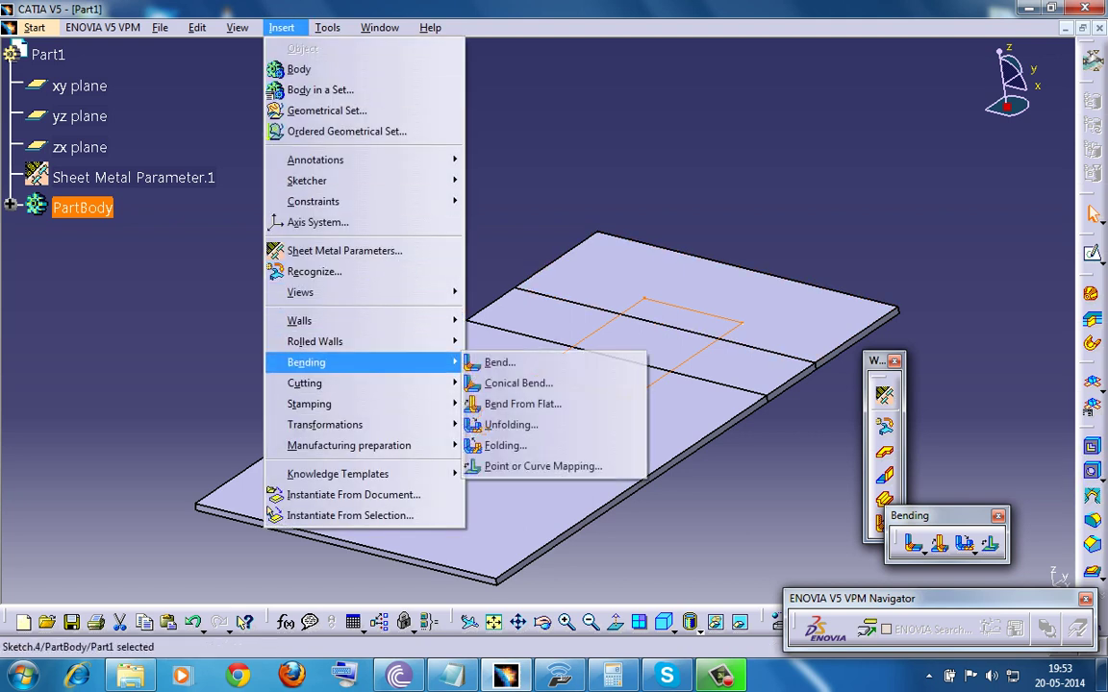
mouse_move(304, 383)
left_click(507, 382)
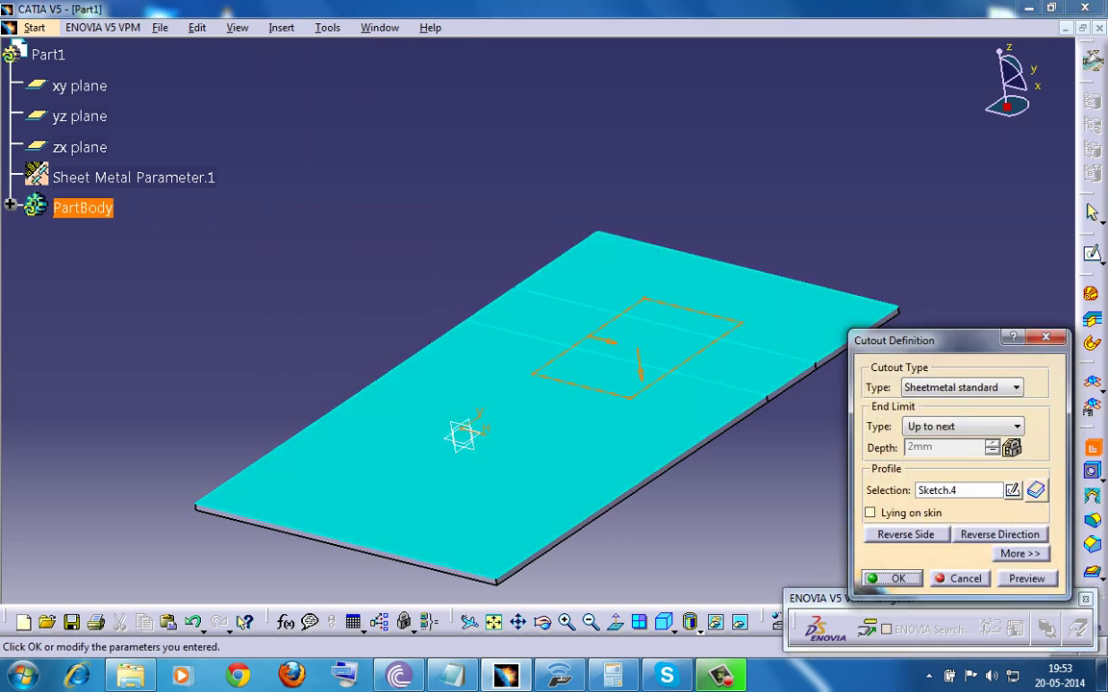
left_click(892, 579)
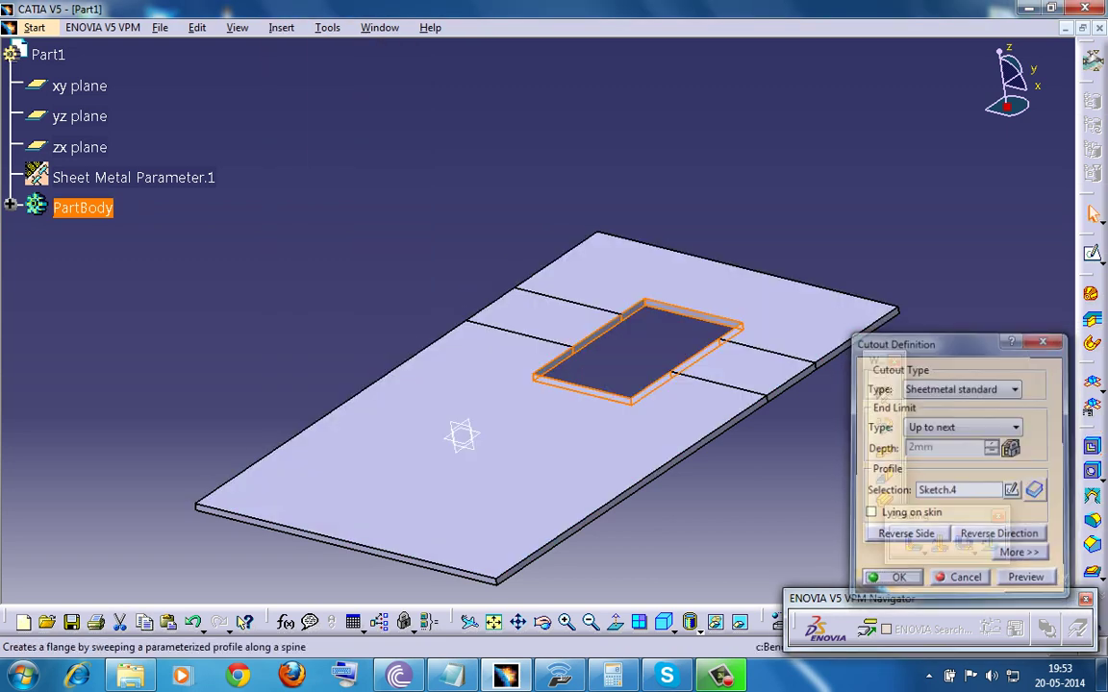
left_click(819, 435)
Fold both remaining bend faces back with the Natural angle type, using the wall's top face as the reference face.
middle_click_drag(694, 289, 507, 235)
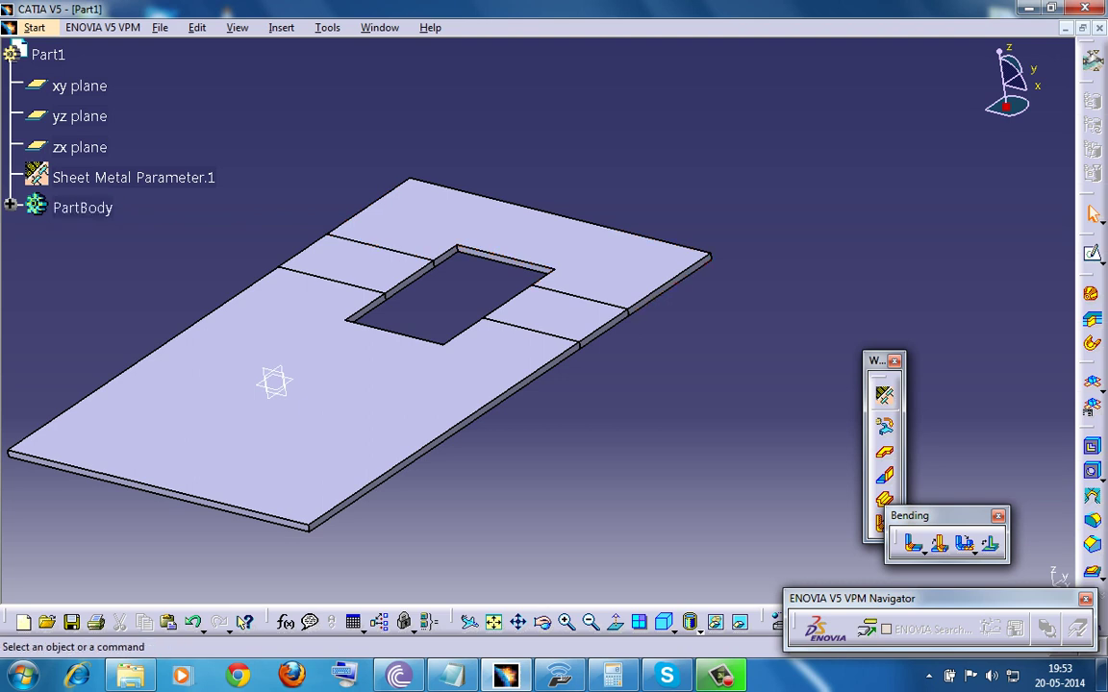
left_click_drag(918, 515, 636, 556)
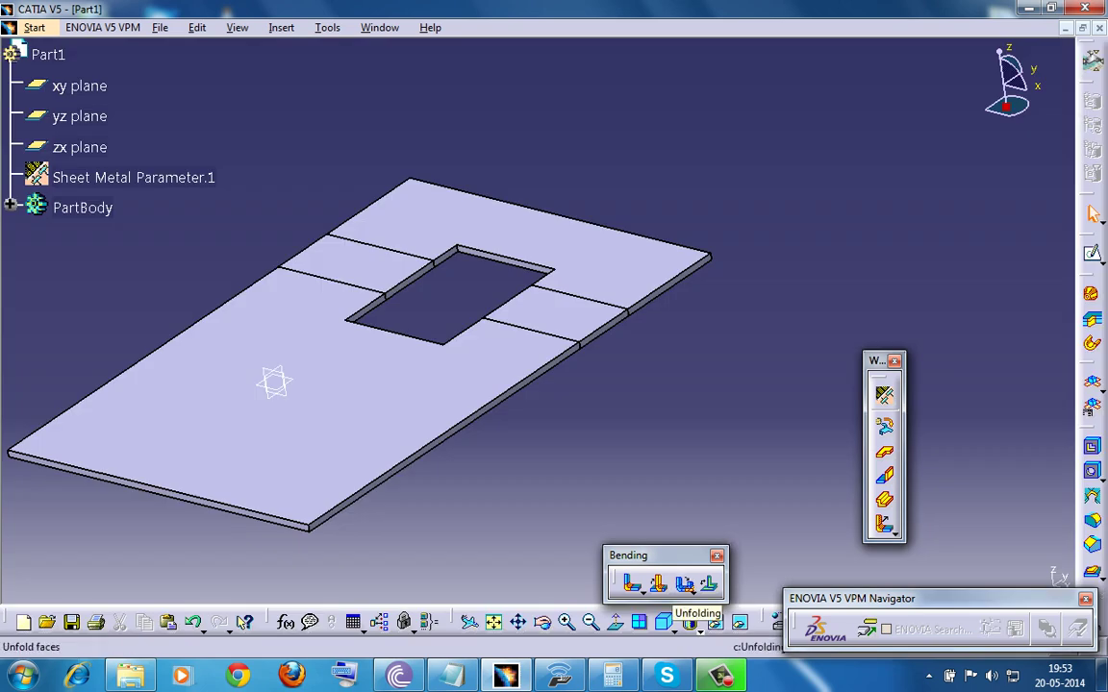
left_click(687, 589)
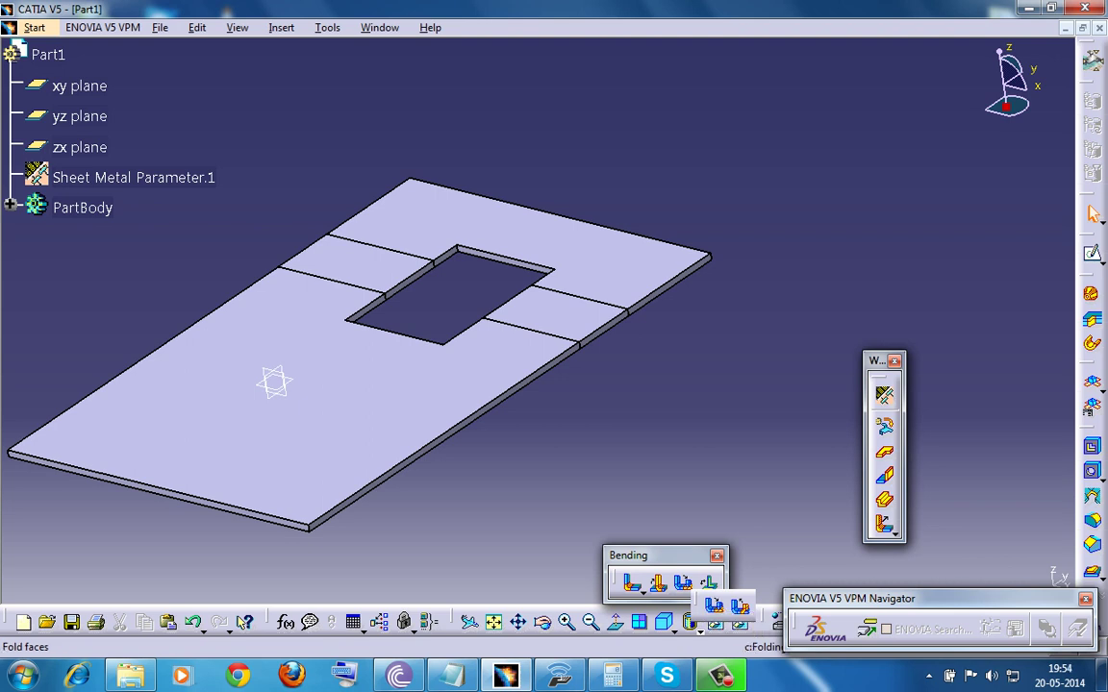
left_click(740, 604)
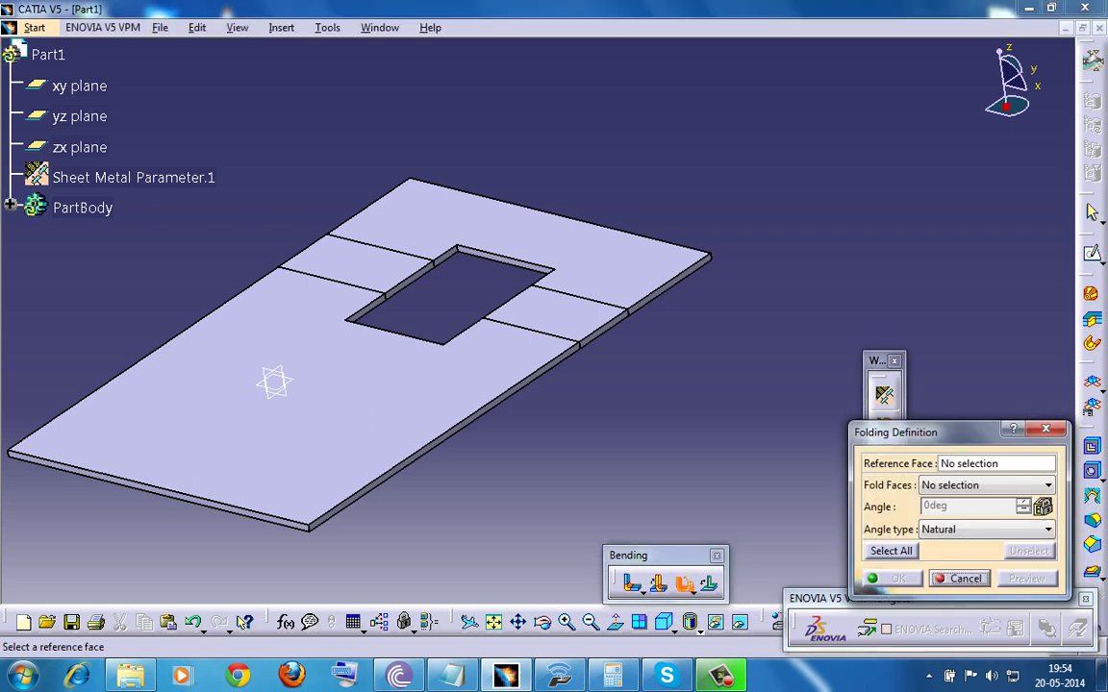
left_click(891, 550)
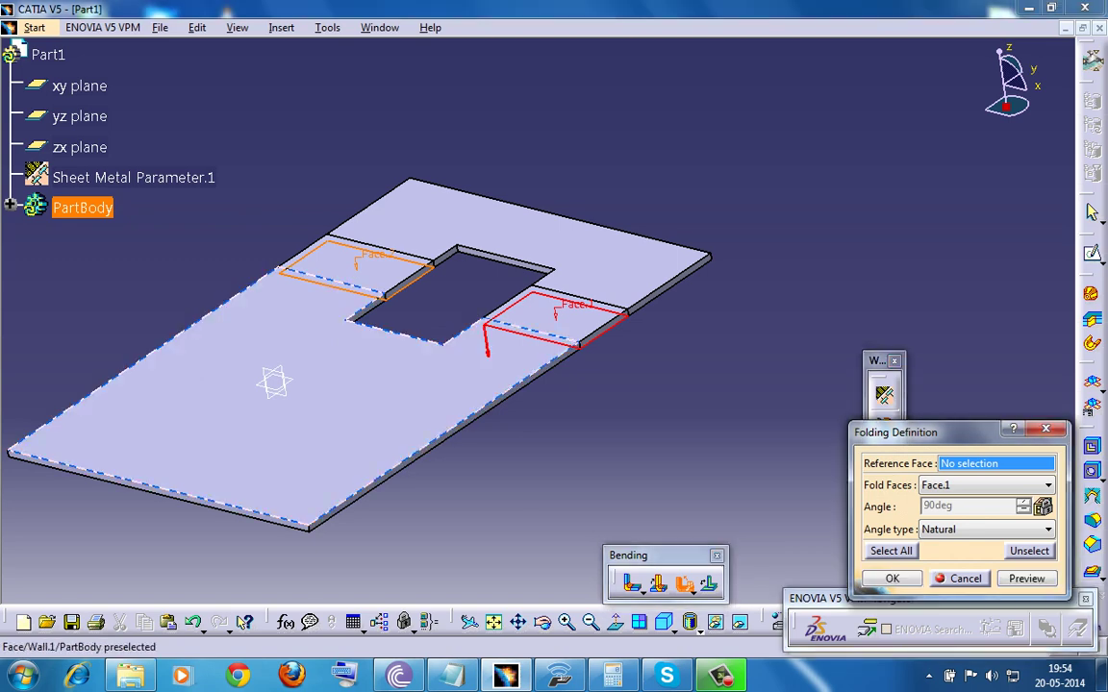
left_click(385, 403)
left_click(893, 579)
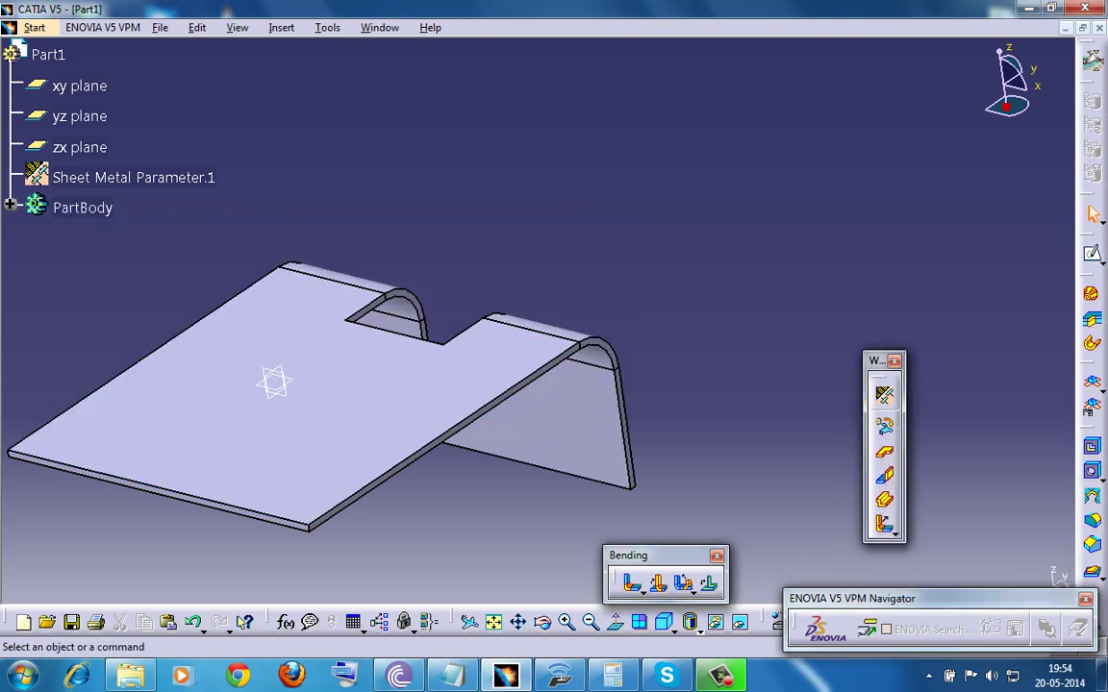
Examine the cutout across the refolded bend from several angles and up close.
middle_click_drag(664, 352, 413, 423)
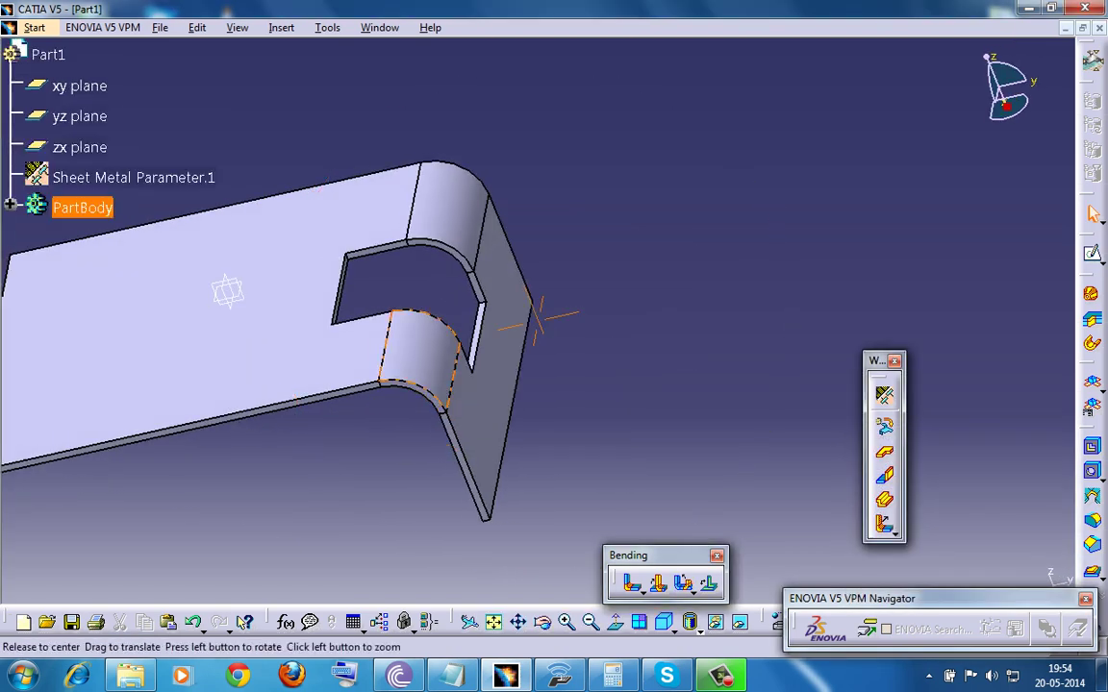
middle_click_drag(420, 357, 553, 457)
middle_click_drag(488, 327, 447, 298)
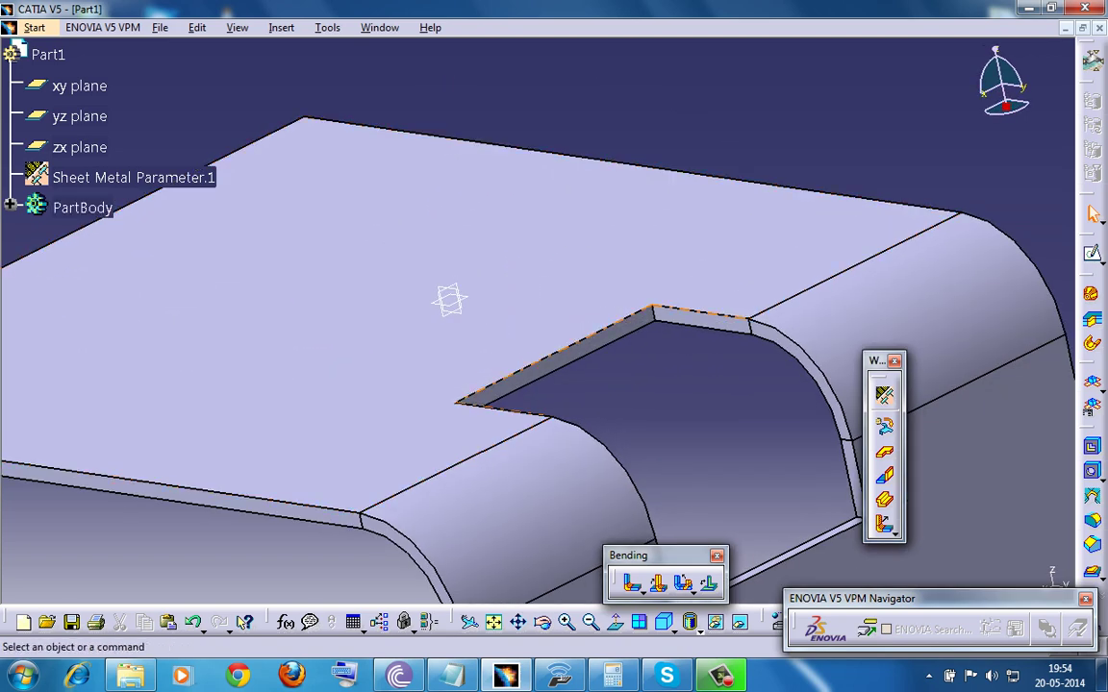
middle_click_drag(961, 480, 750, 167)
middle_click(750, 167)
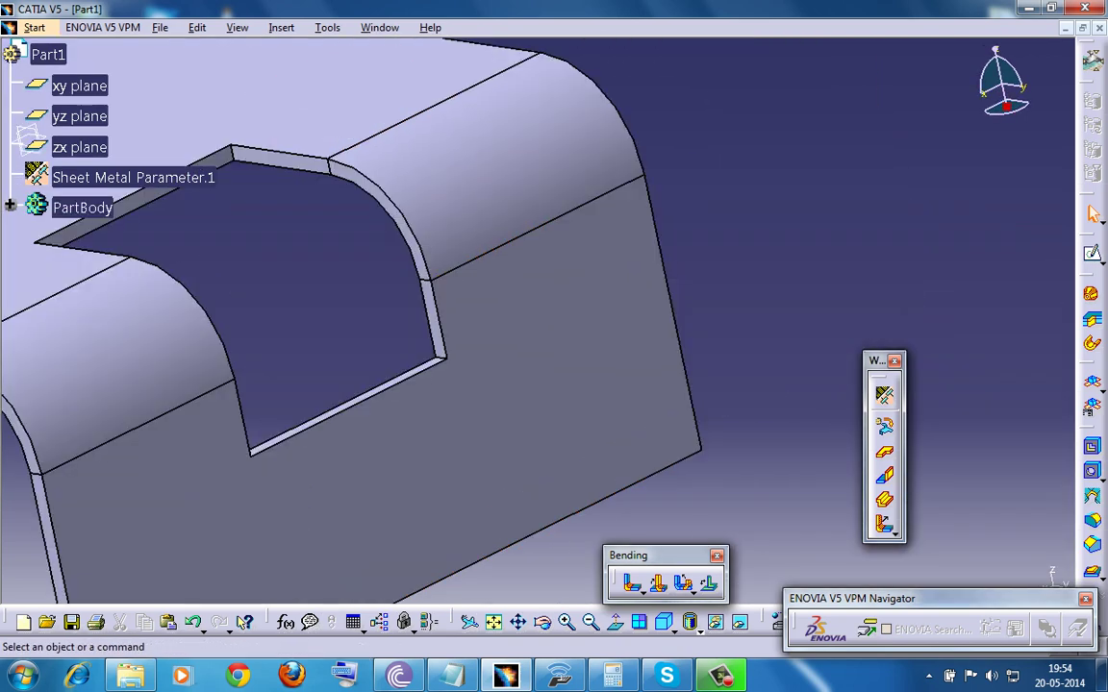
middle_click_drag(697, 236, 394, 331)
middle_click_drag(550, 144, 604, 252)
middle_click_drag(14, 272, 50, 300)
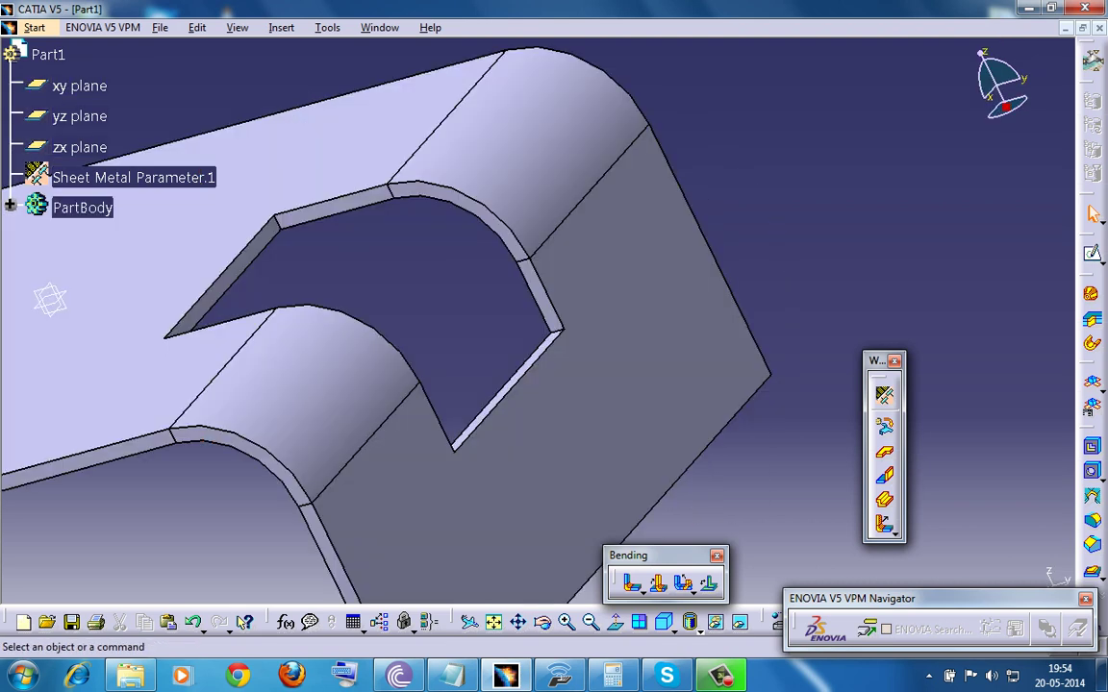